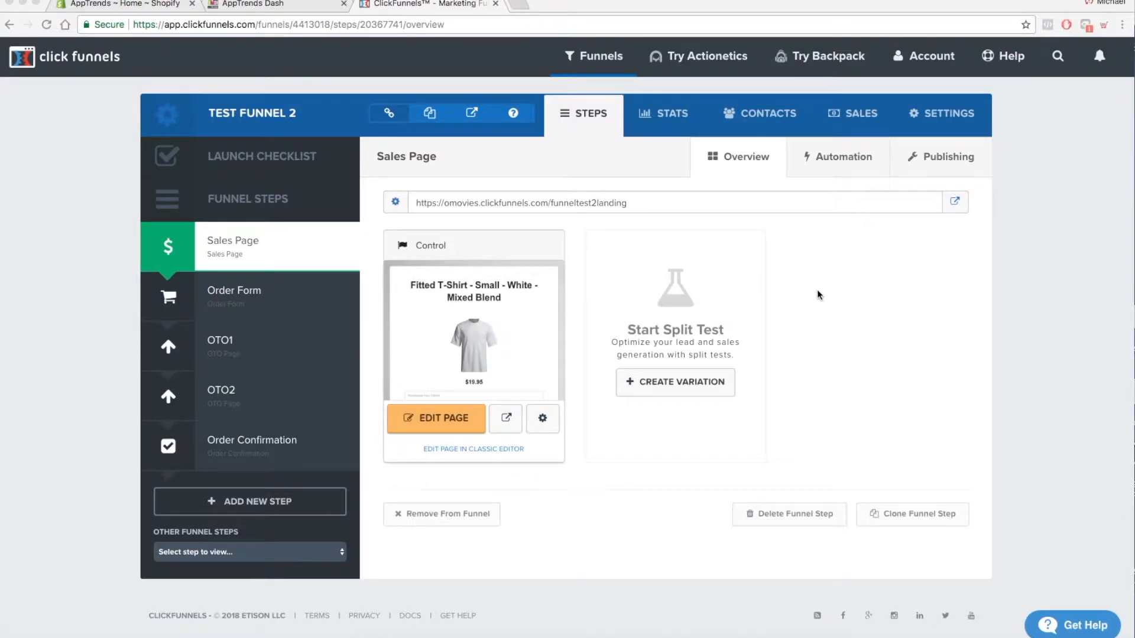
- Preview the funnel's Sales Page and clear the text in the T-shirt personalization box
click(836, 260)
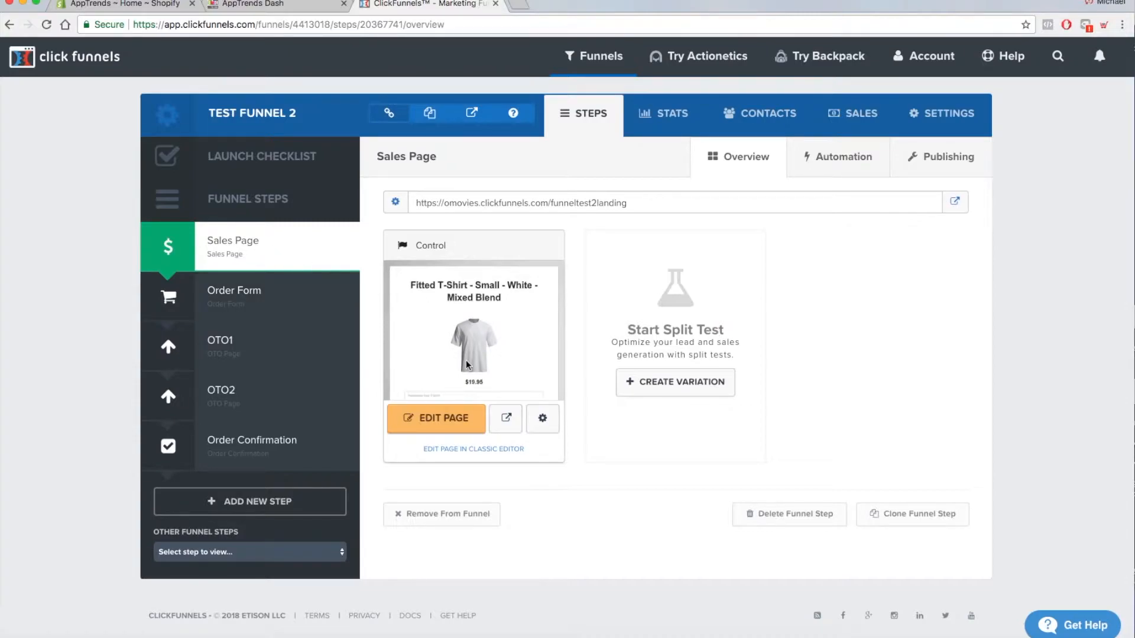
click(507, 418)
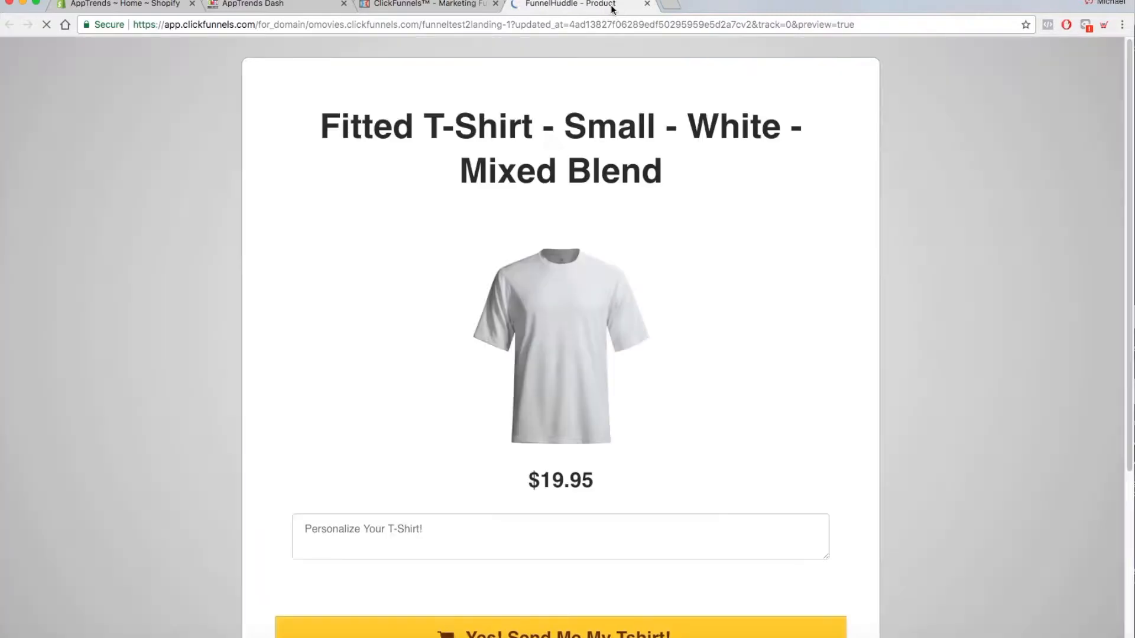
scroll(744, 509, down, 2)
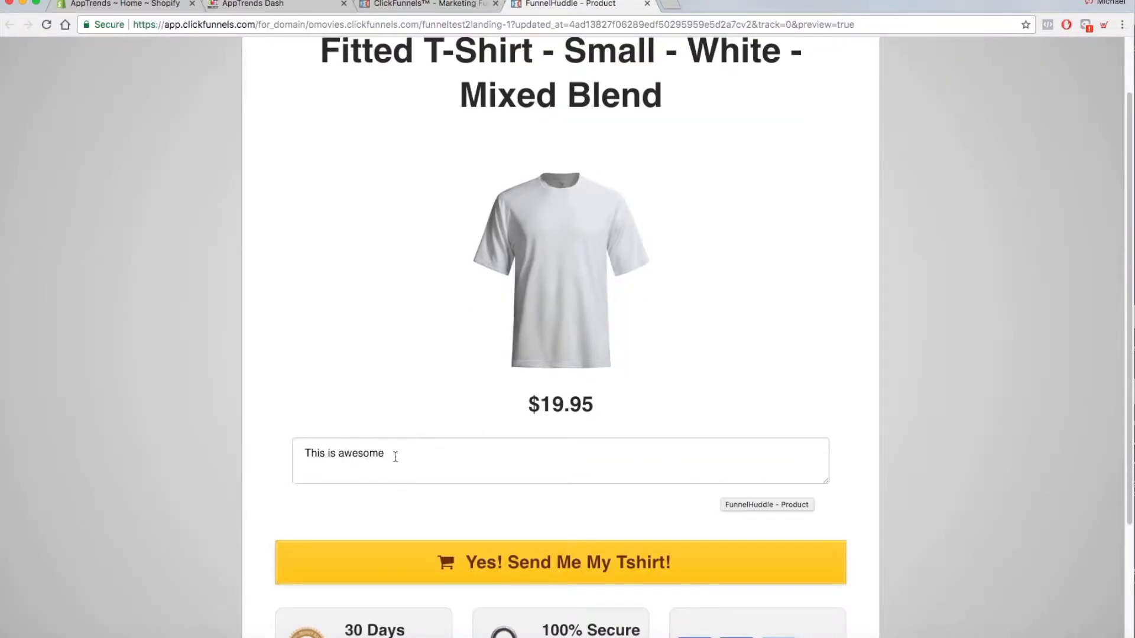
drag(395, 453, 290, 460)
key(BackSpace)
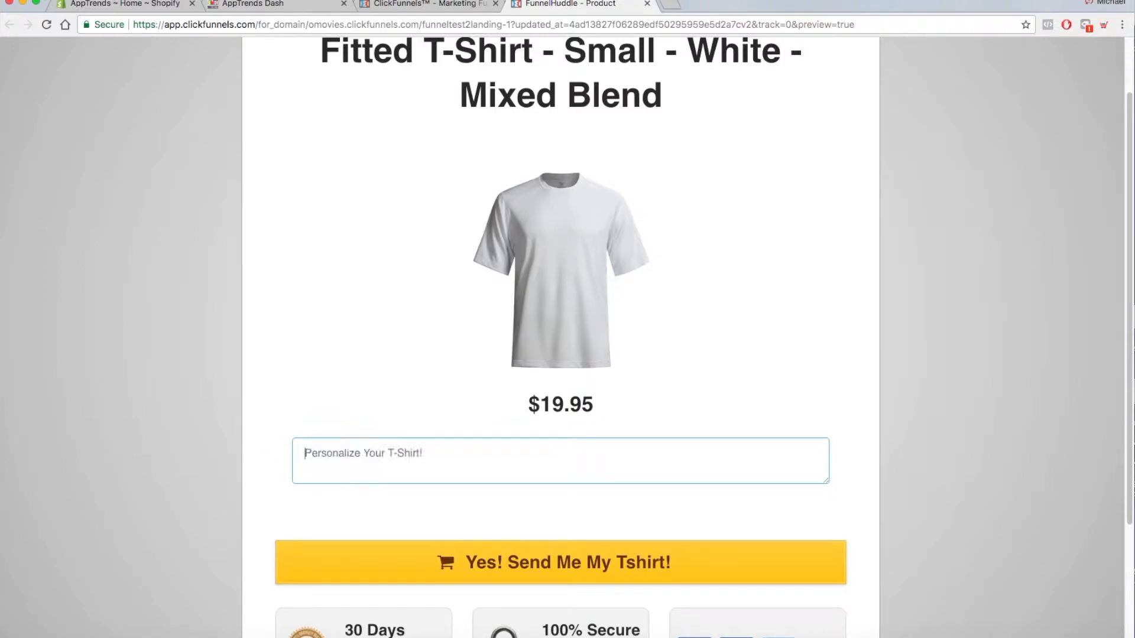
scroll(719, 345, up, 1)
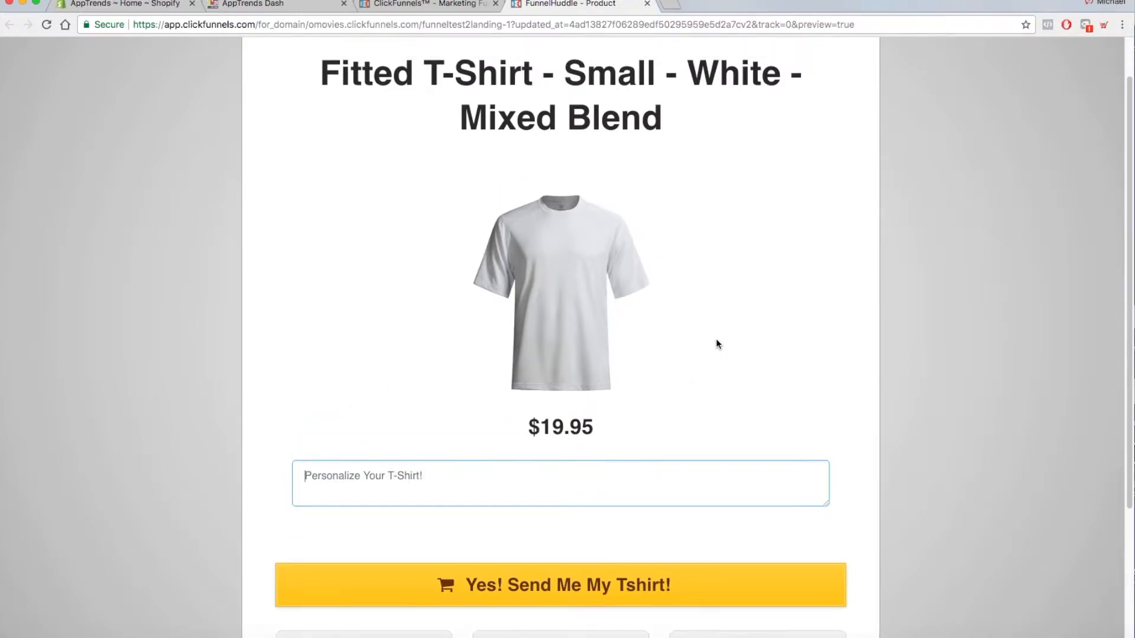
scroll(714, 341, down, 1)
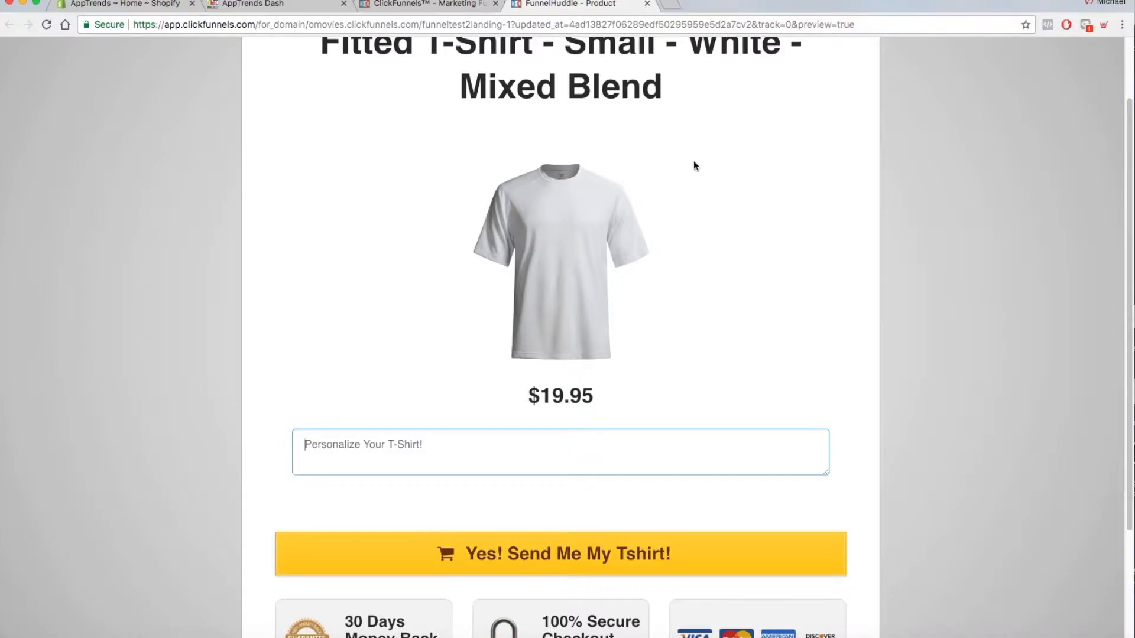
- Preview the funnel's Order Form page, and close both preview pages to return to the funnel overview
click(443, 5)
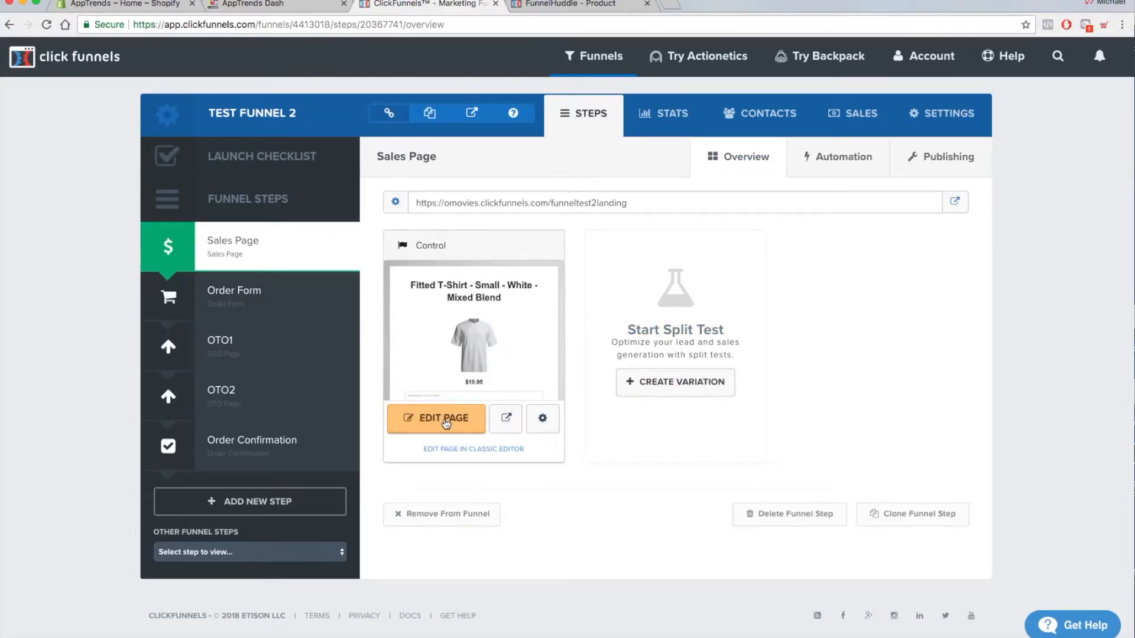
click(260, 299)
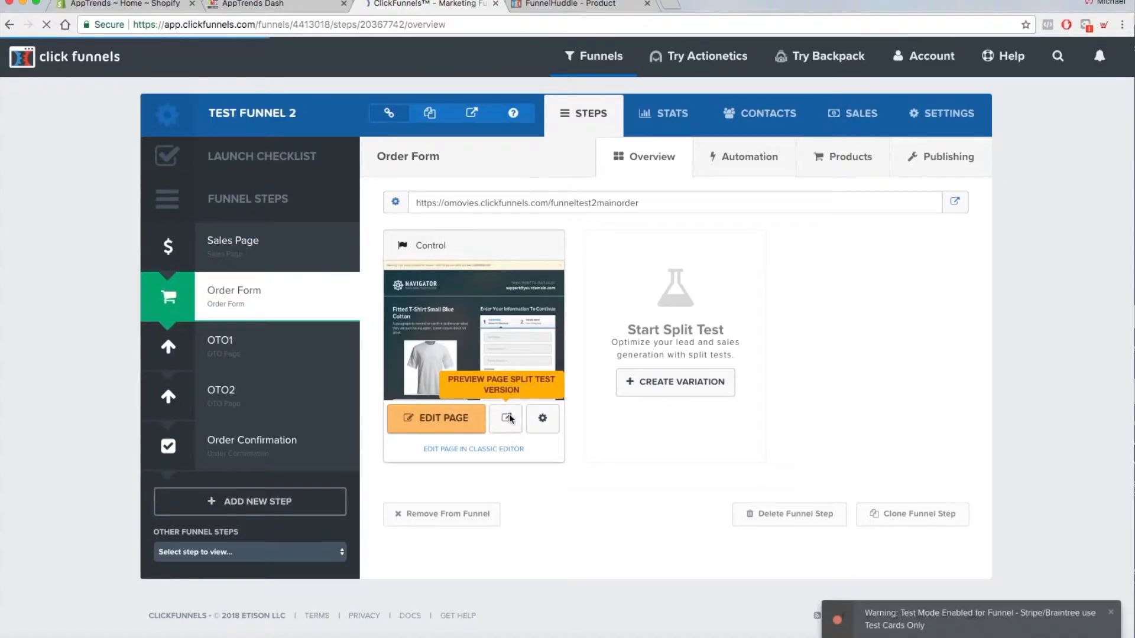
click(508, 420)
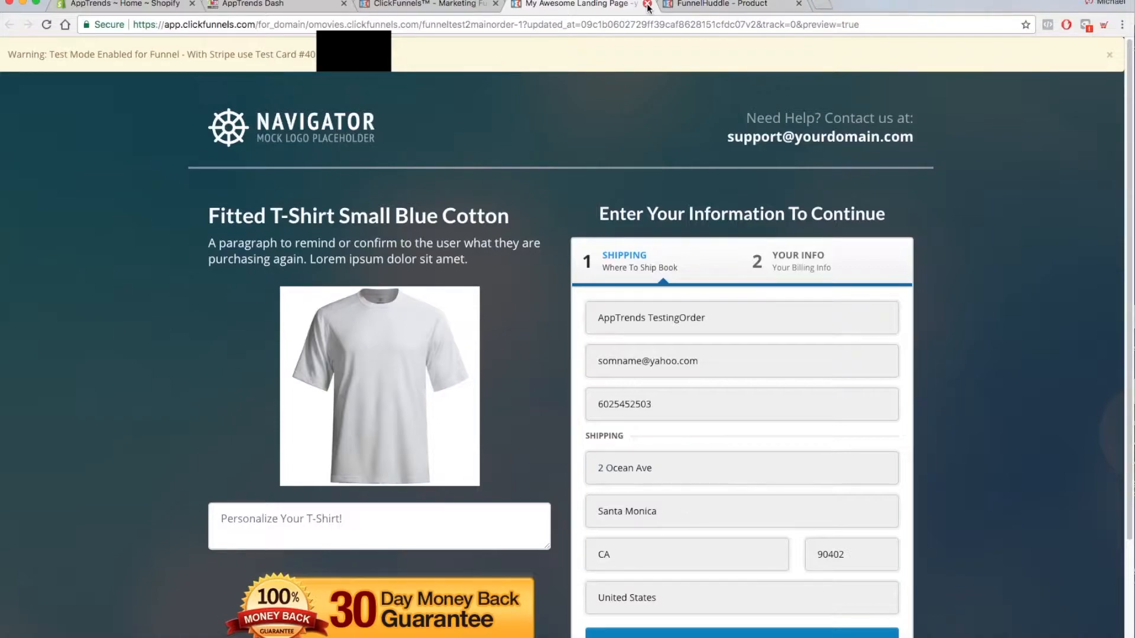
click(706, 6)
click(799, 4)
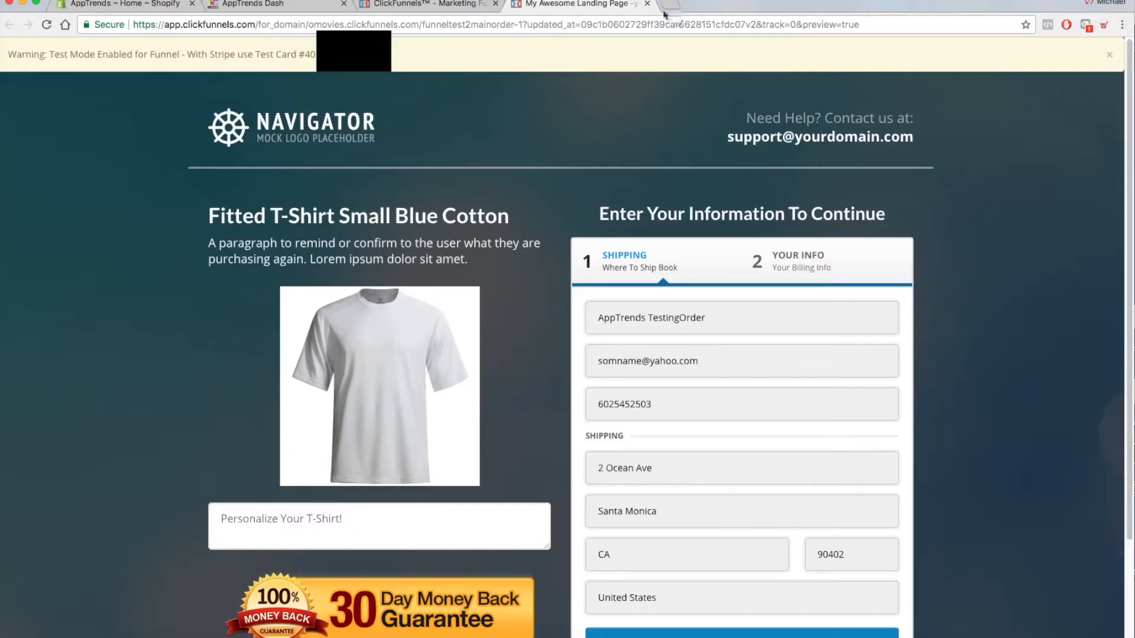
click(647, 3)
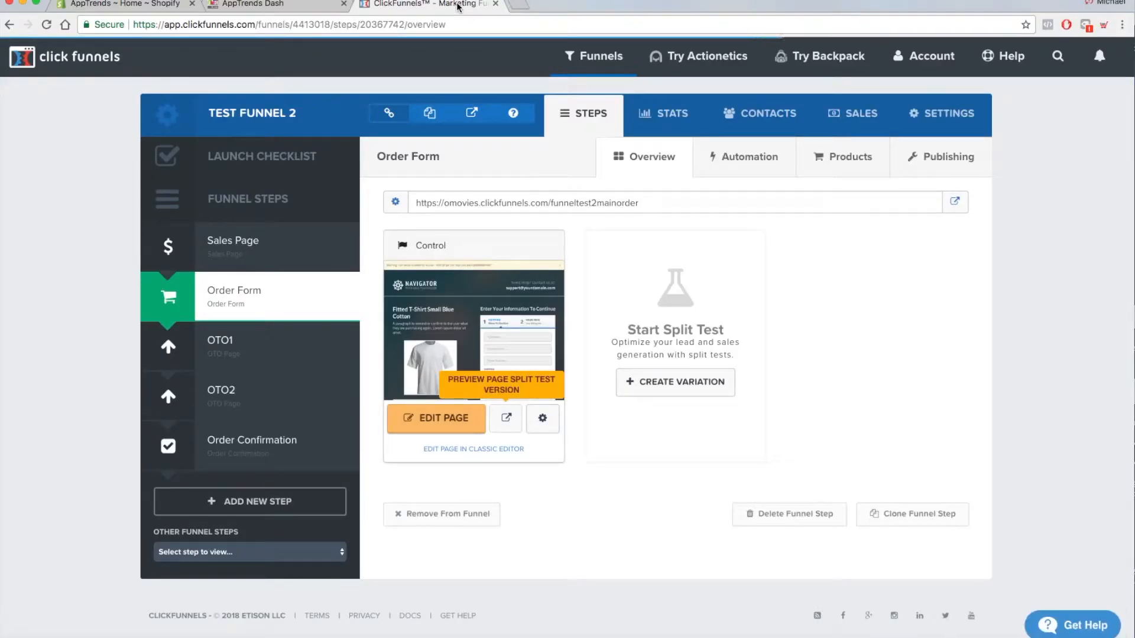
- Visit the live funnel, personalize the T-shirt with "AppTrends Rocks My World", and continue to the order form
click(469, 121)
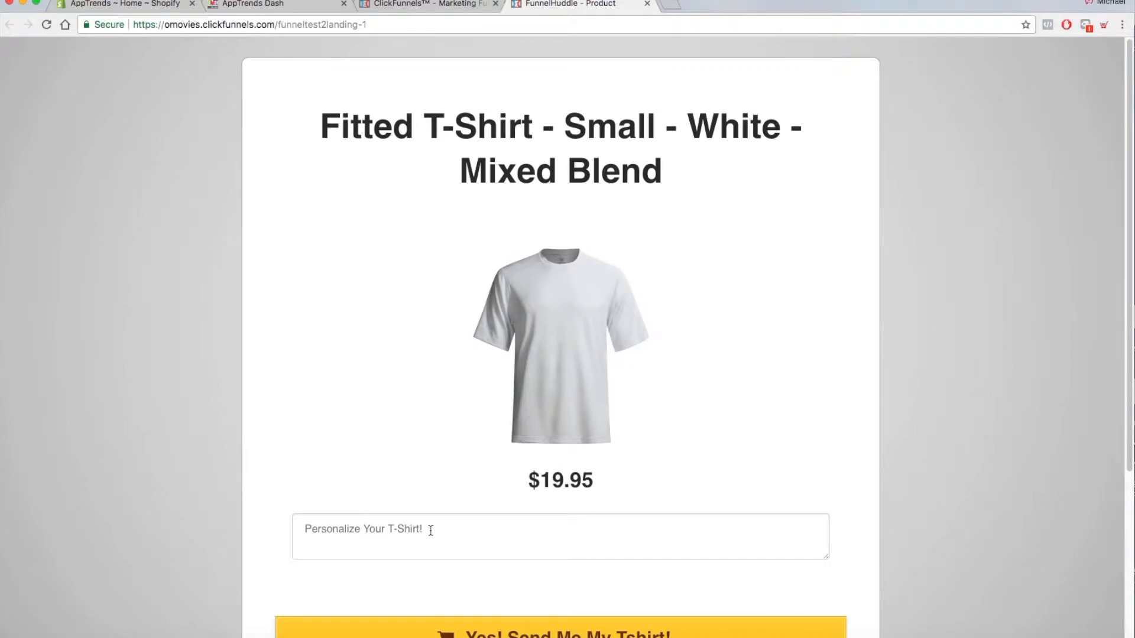
click(439, 528)
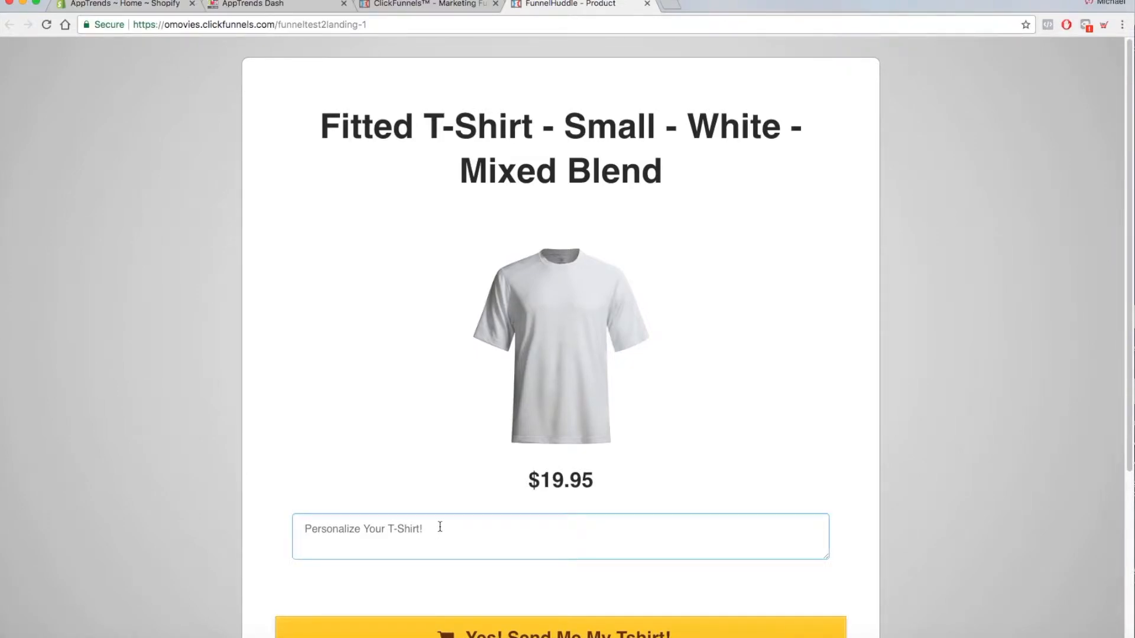
text(AppTrends Rocks My World)
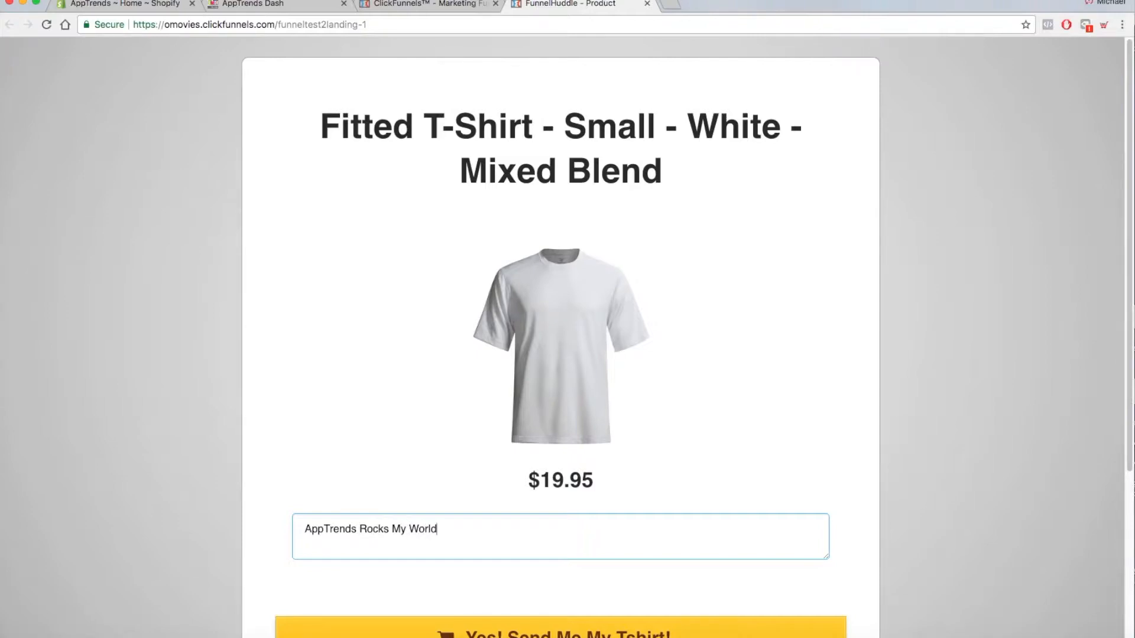
scroll(634, 431, down, 1)
click(586, 613)
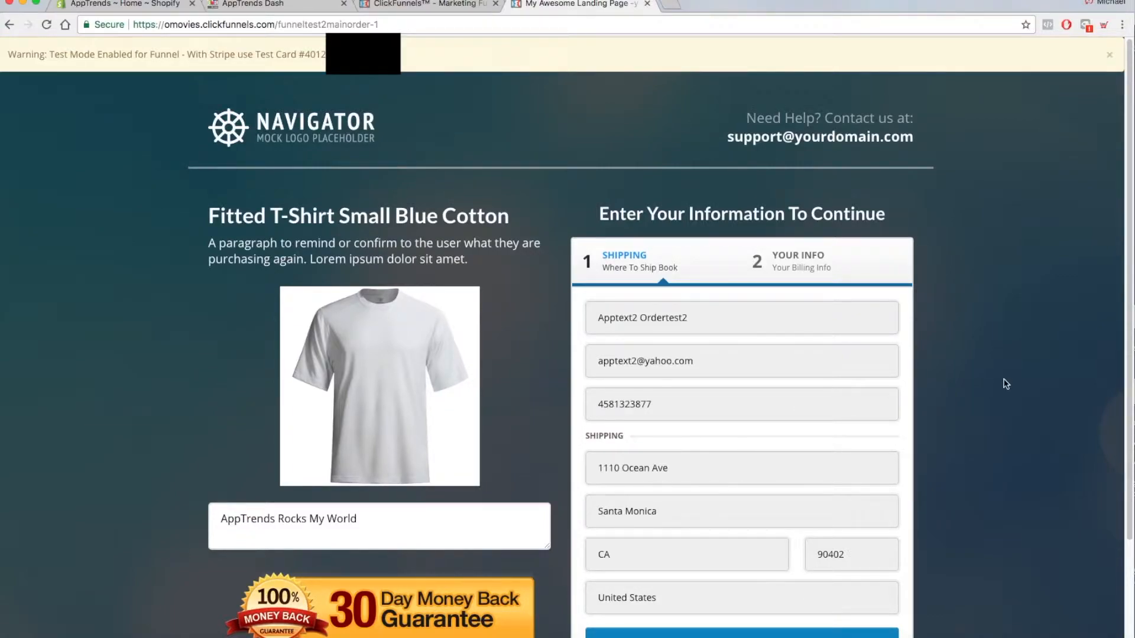
- Fill in the test customer's name, e-mail, phone number and street address in the shipping form, and proceed to step 2
scroll(830, 431, down, 3)
scroll(737, 446, up, 2)
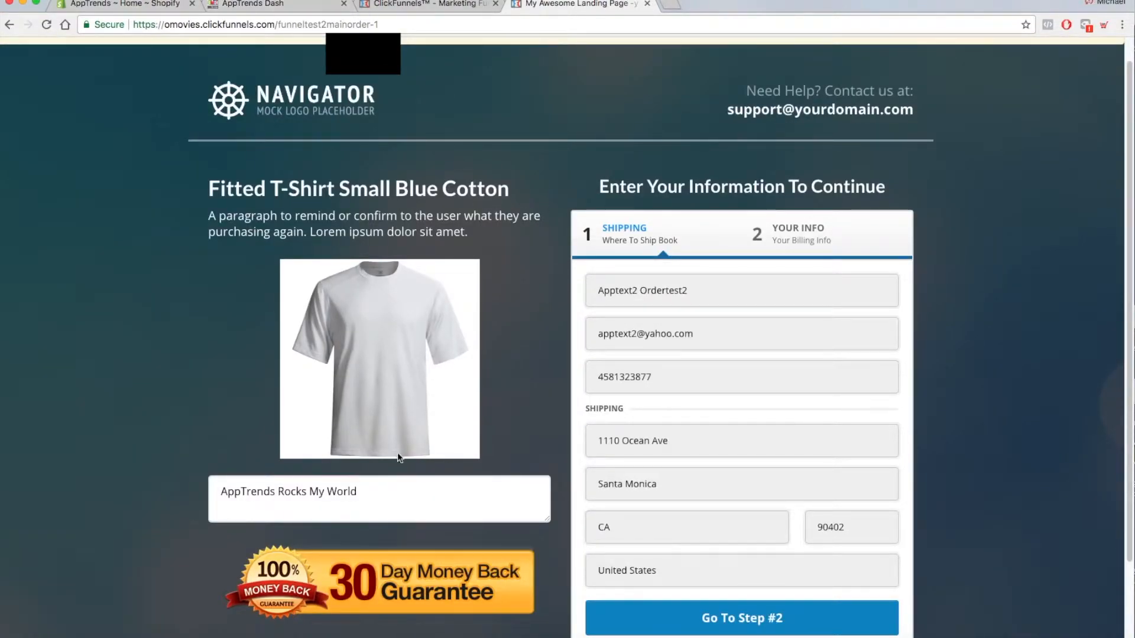
scroll(527, 311, down, 1)
click(622, 255)
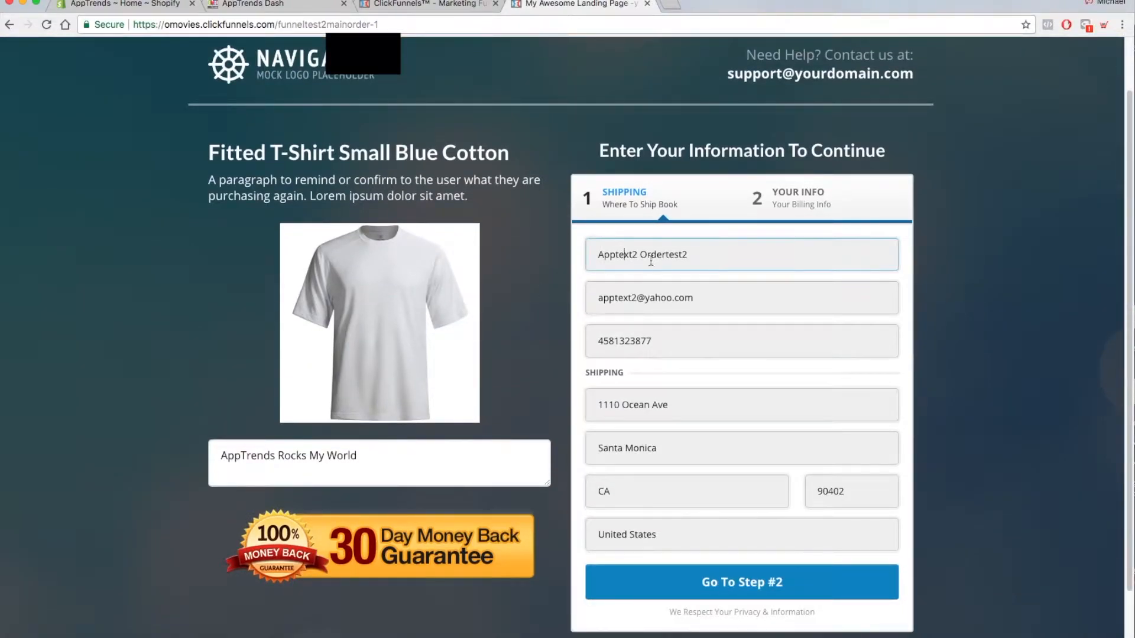
drag(637, 254, 583, 263)
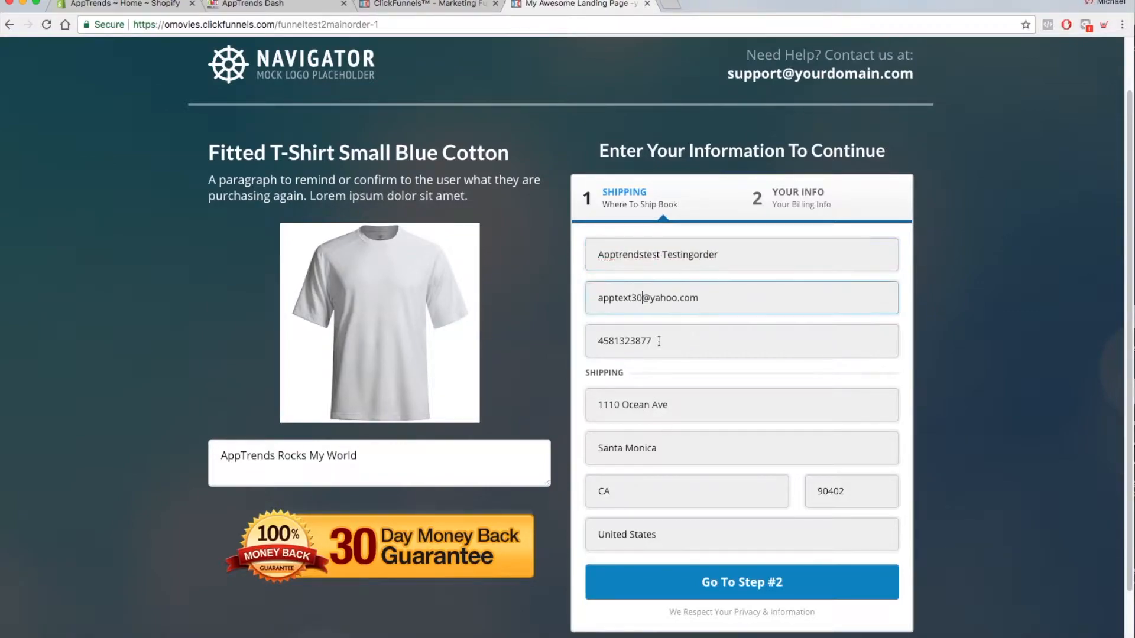
click(659, 341)
click(614, 405)
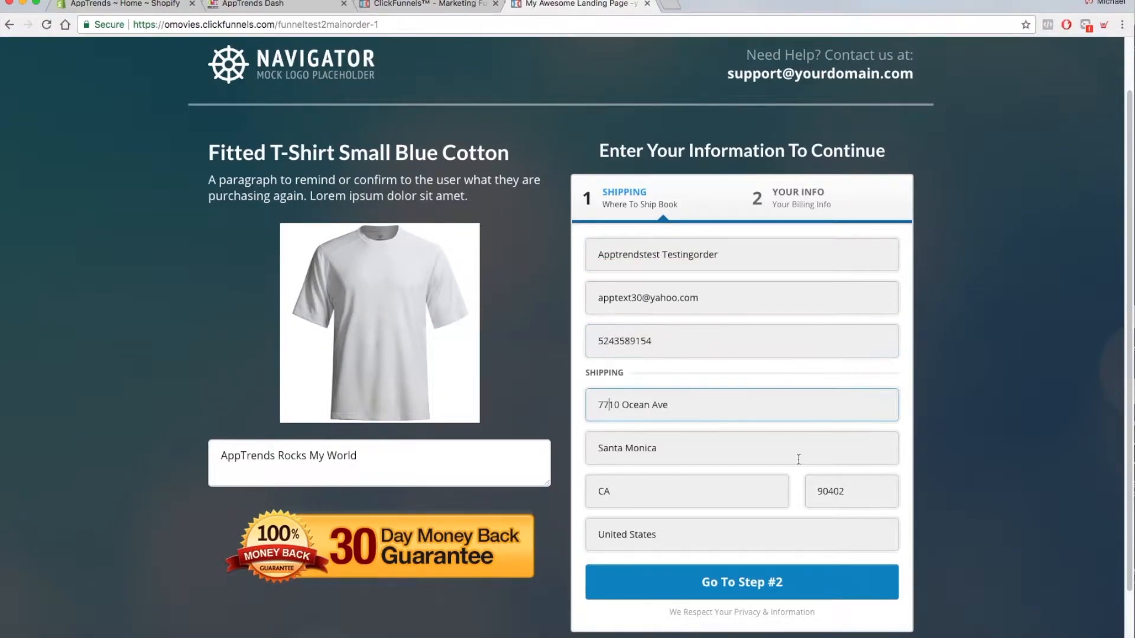
click(741, 583)
- Enter the card security code in the billing details and submit the T-shirt order
click(841, 418)
scroll(796, 473, down, 4)
click(795, 515)
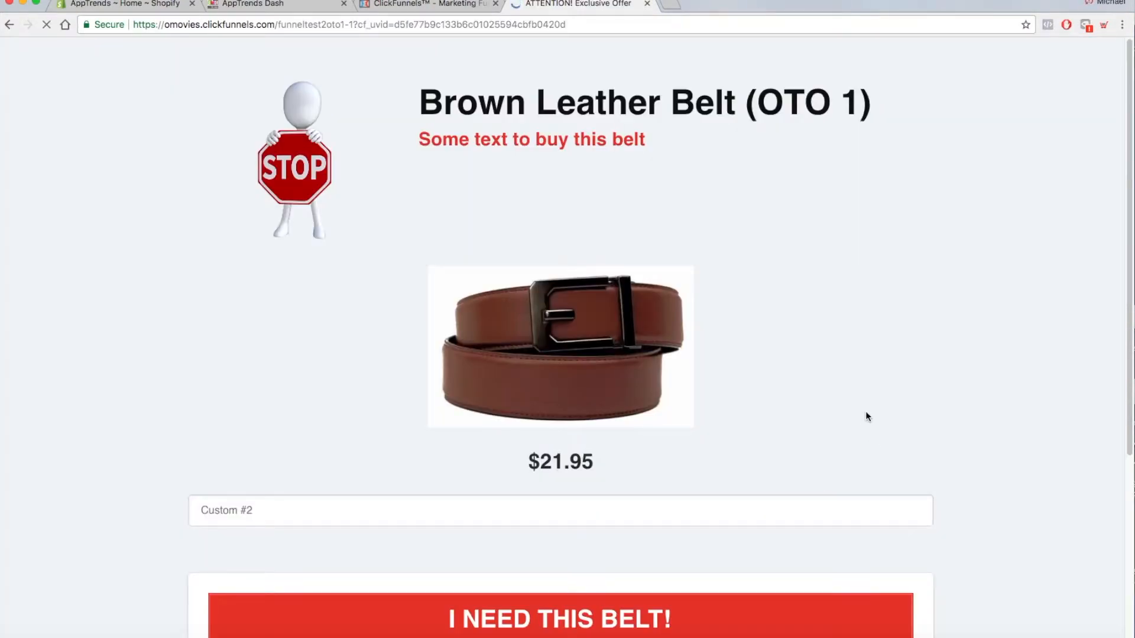
- Decline the brown leather belt offer (OTO 1) and the men's casual shoes offer (OTO 2) to complete the order
scroll(877, 393, down, 3)
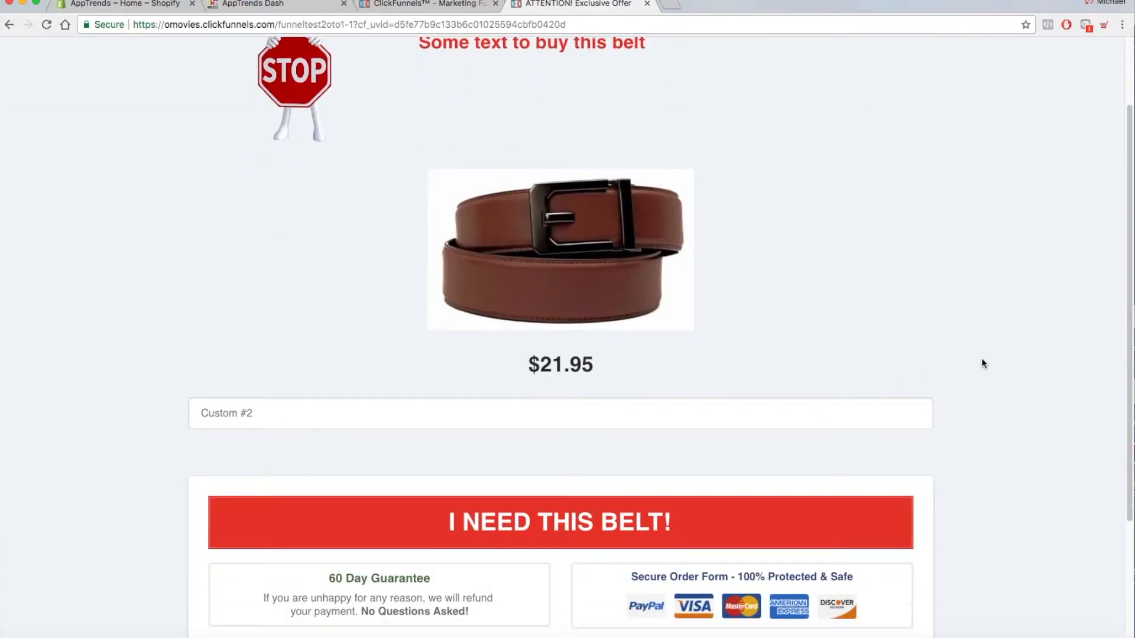
scroll(981, 361, down, 3)
scroll(978, 362, up, 5)
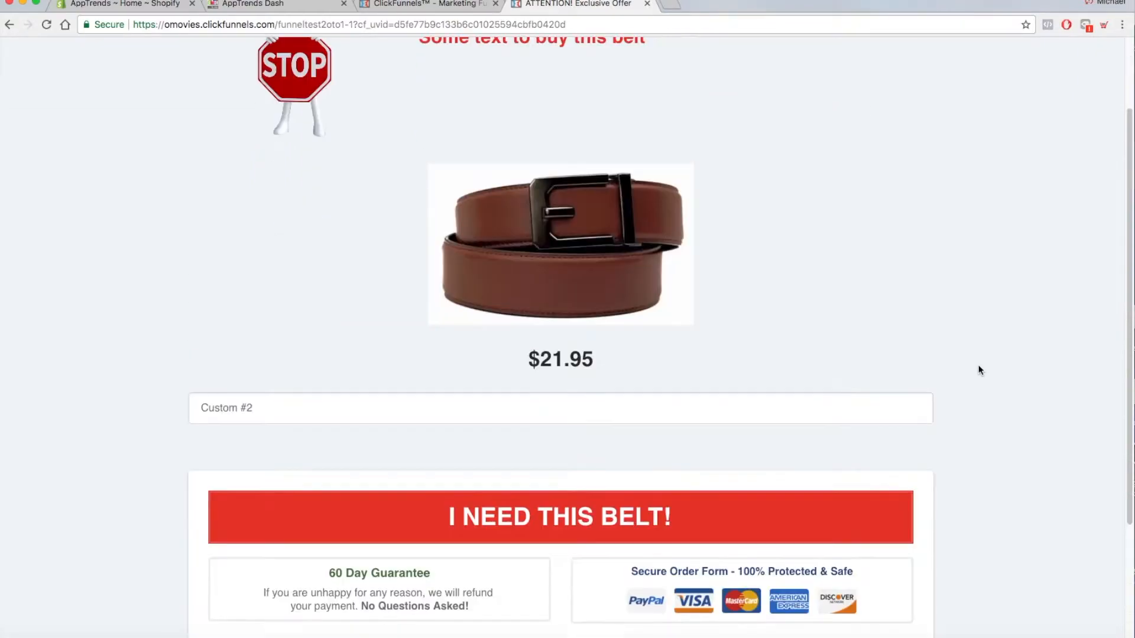
scroll(979, 371, down, 5)
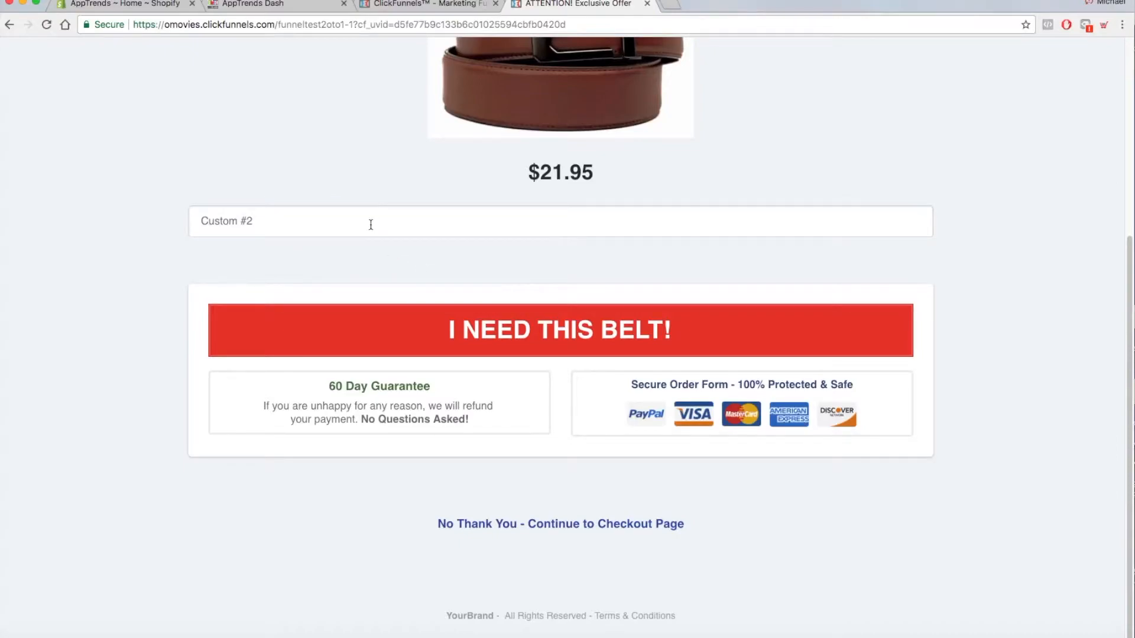
click(597, 525)
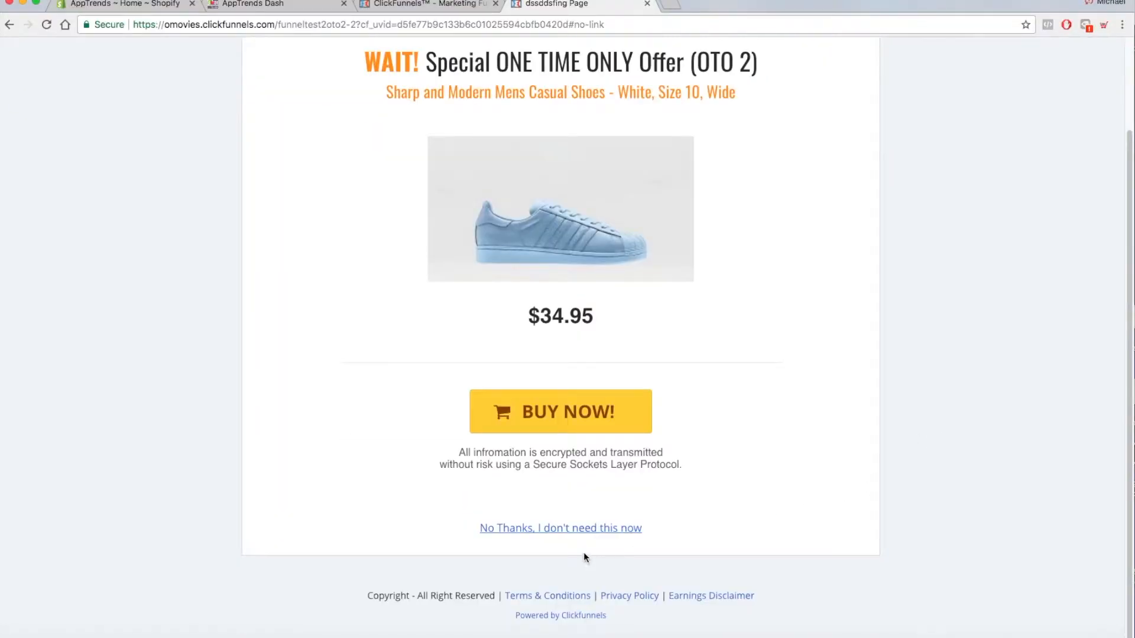
click(600, 532)
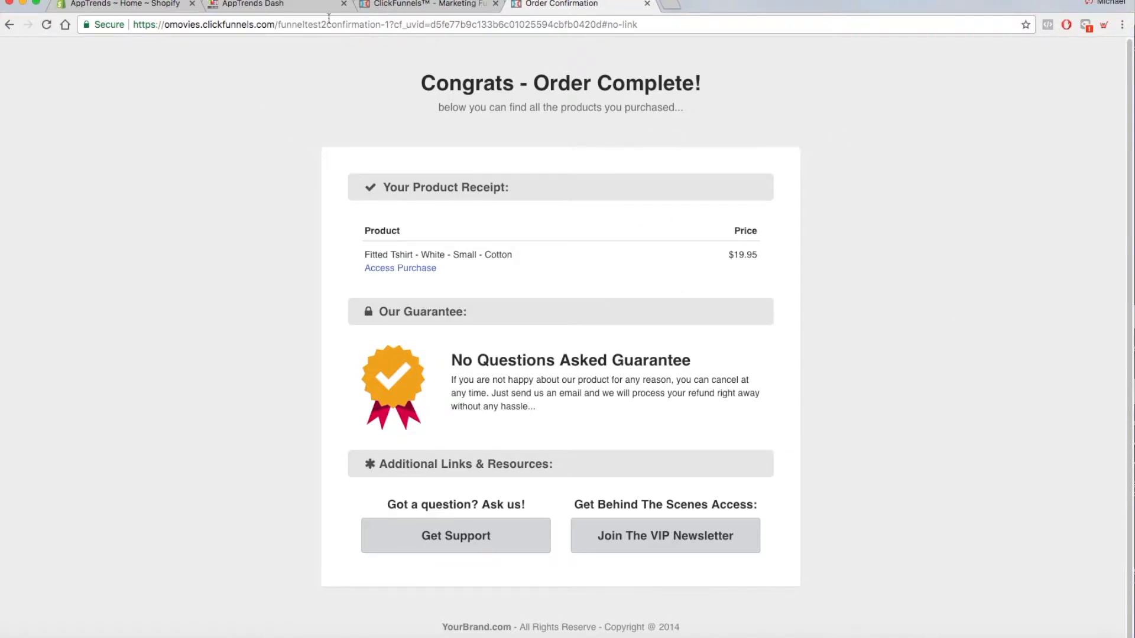
- Return to the ClickFunnels funnel overview and open the Sales Page in the page editor
click(152, 5)
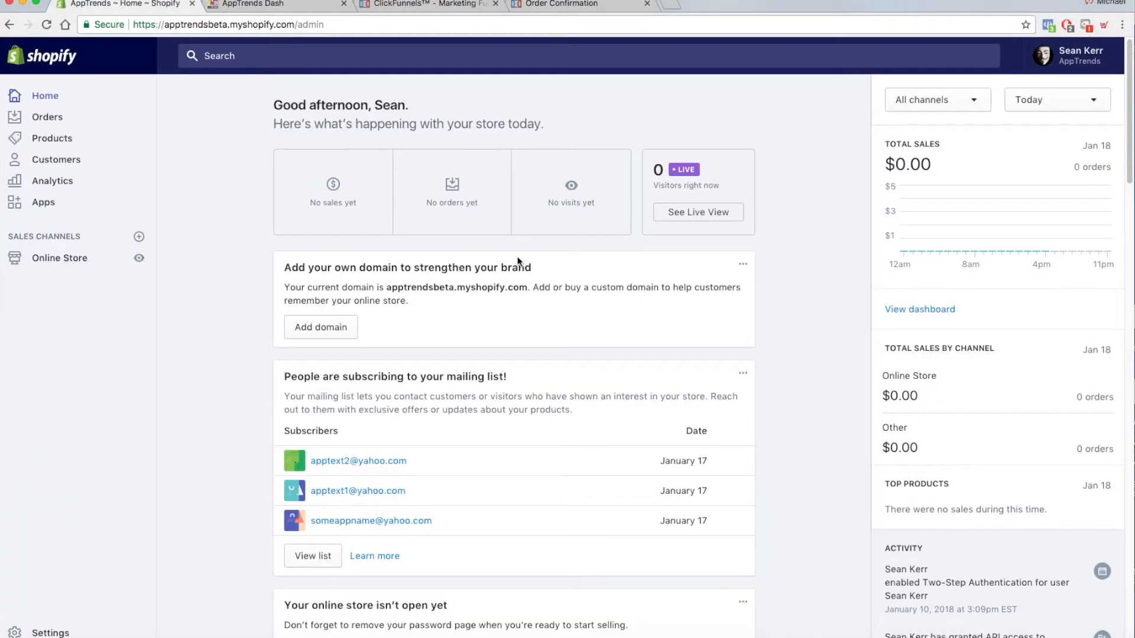
click(294, 6)
click(387, 6)
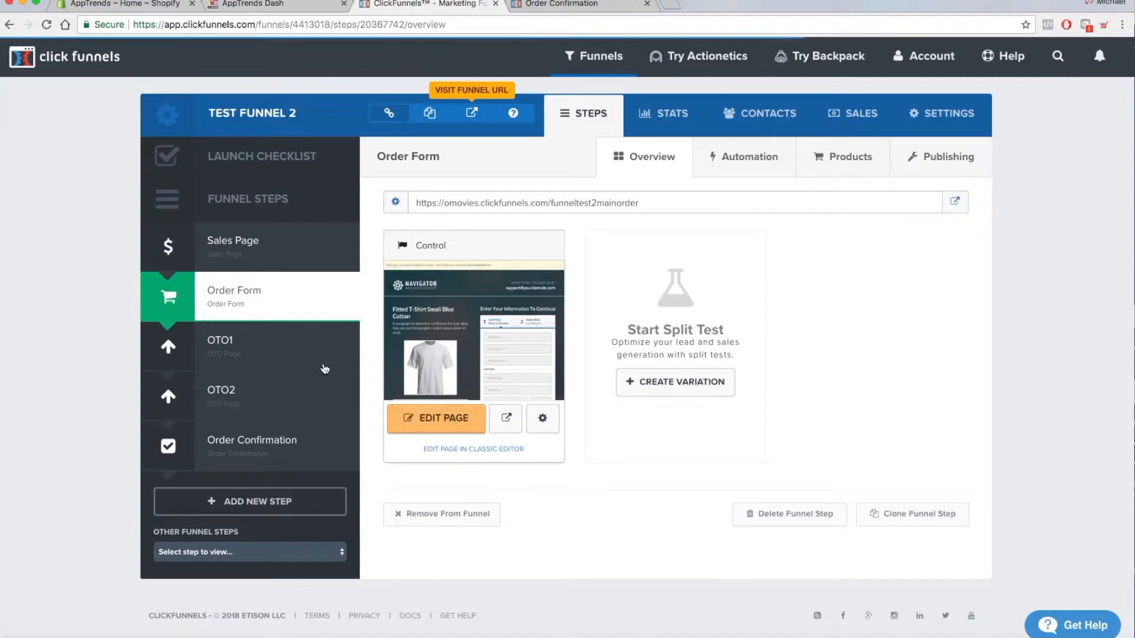
click(286, 256)
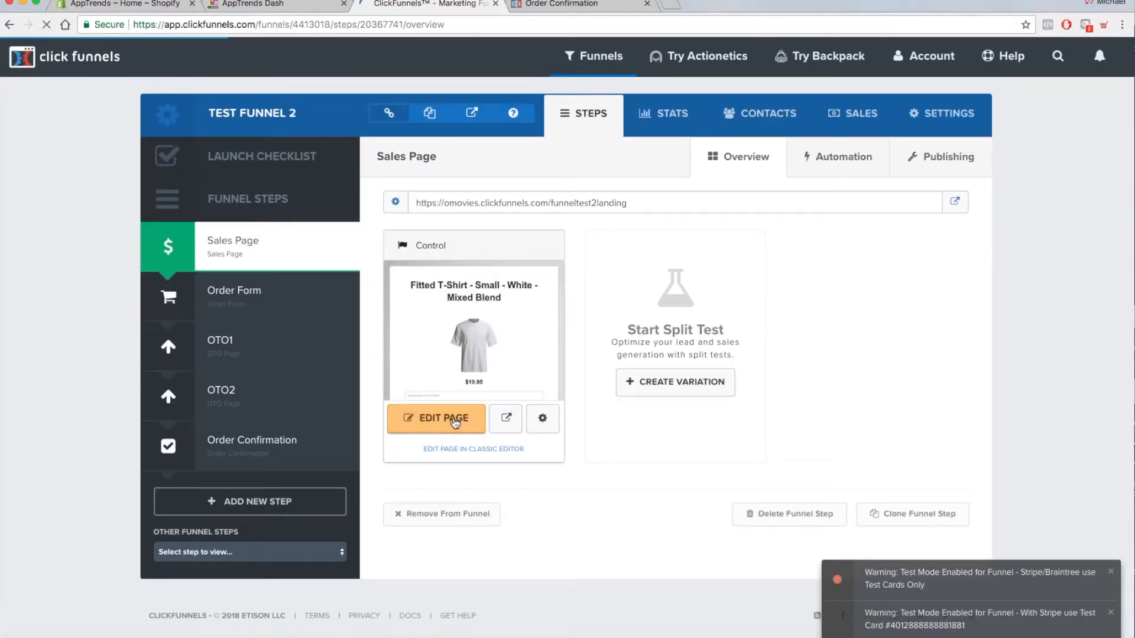
click(455, 423)
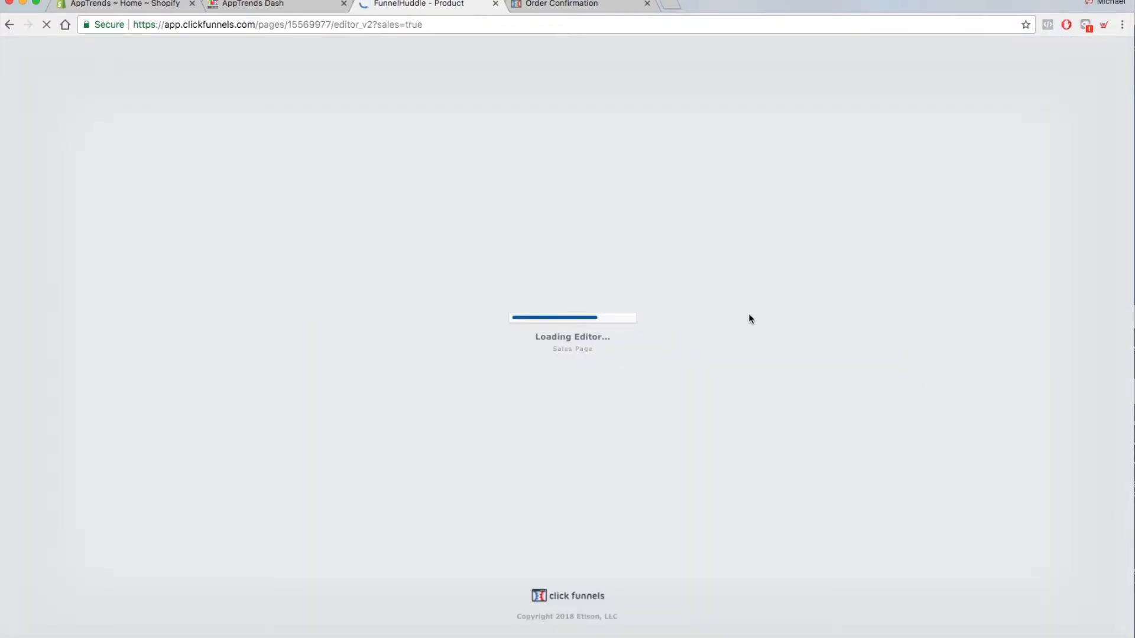
- Add a Text Area form element directly below the "Personalize Your T-Shirt!" field on the sales page
scroll(908, 339, down, 2)
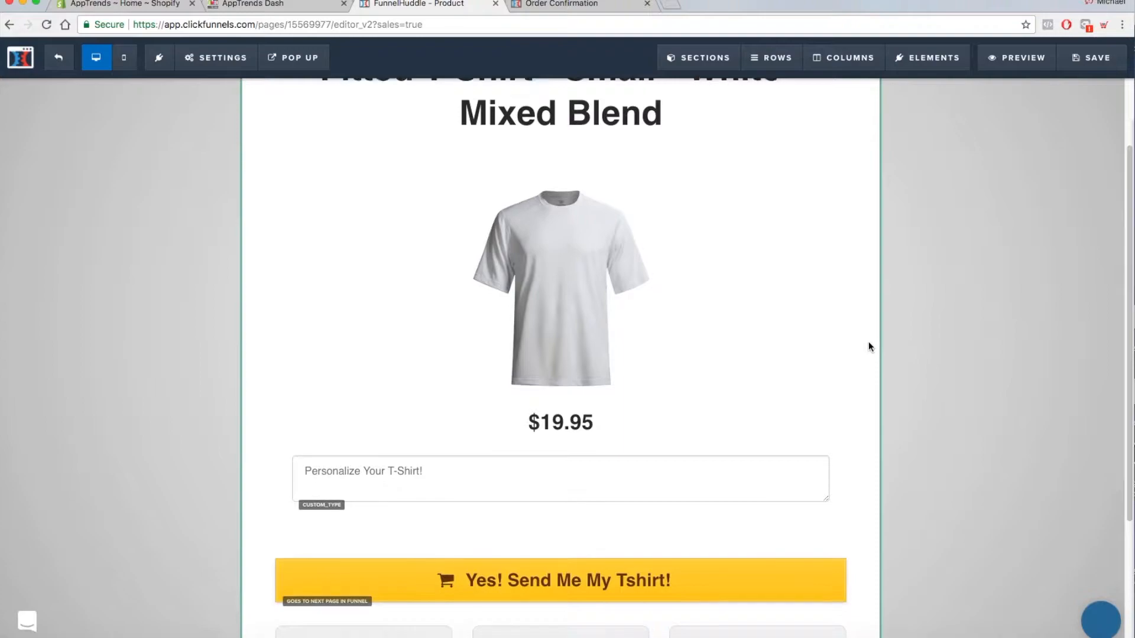
scroll(867, 342, down, 1)
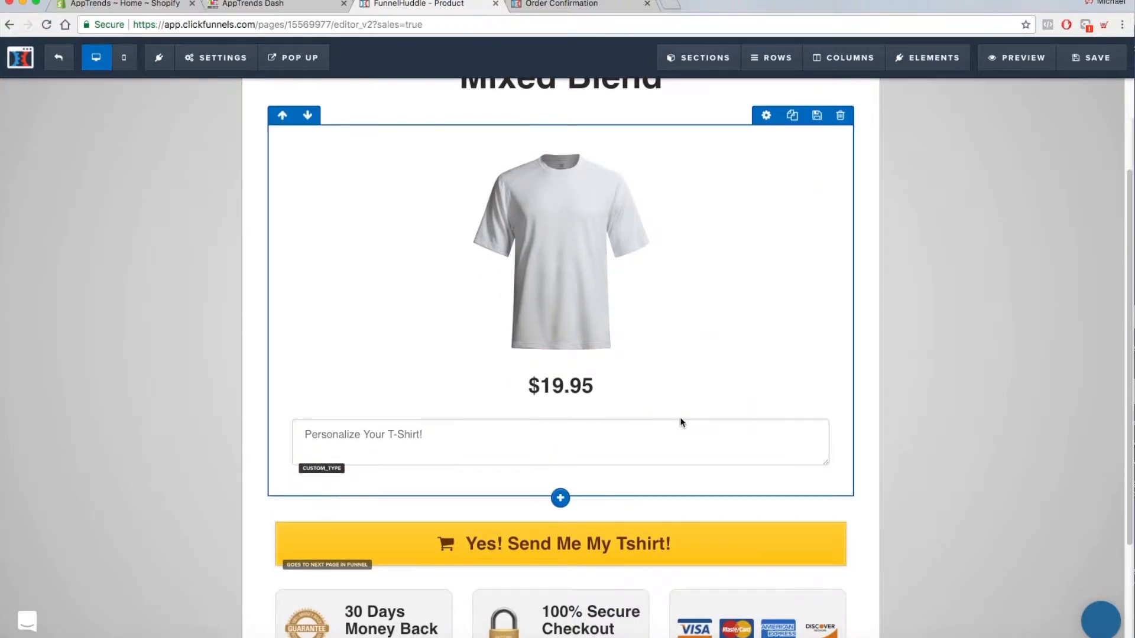
mouse_move(612, 436)
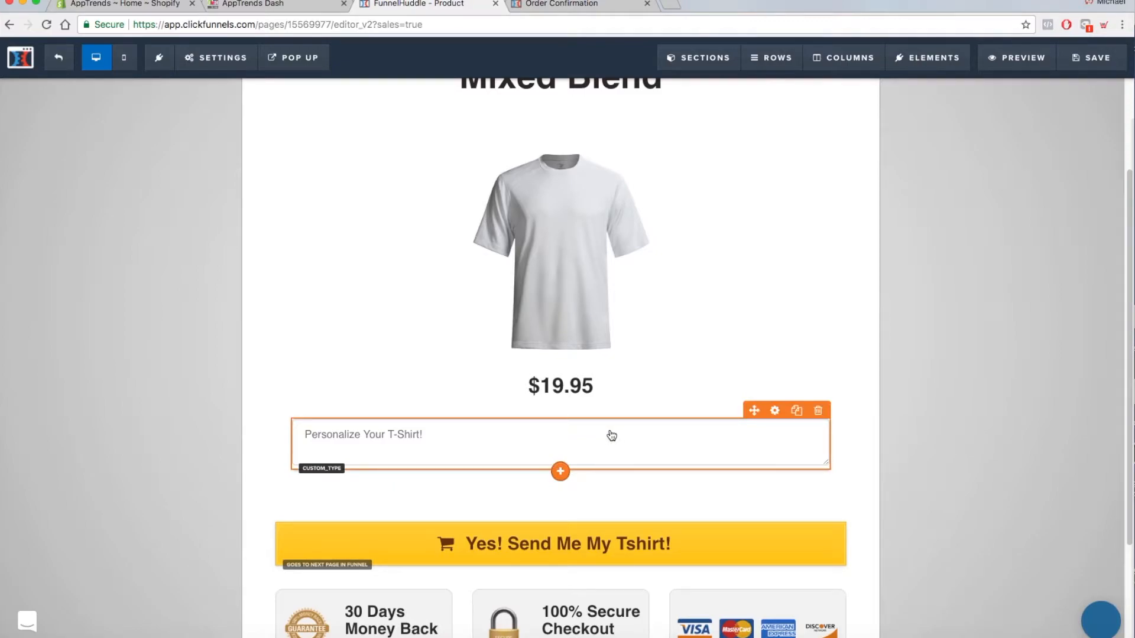
scroll(667, 401, down, 1)
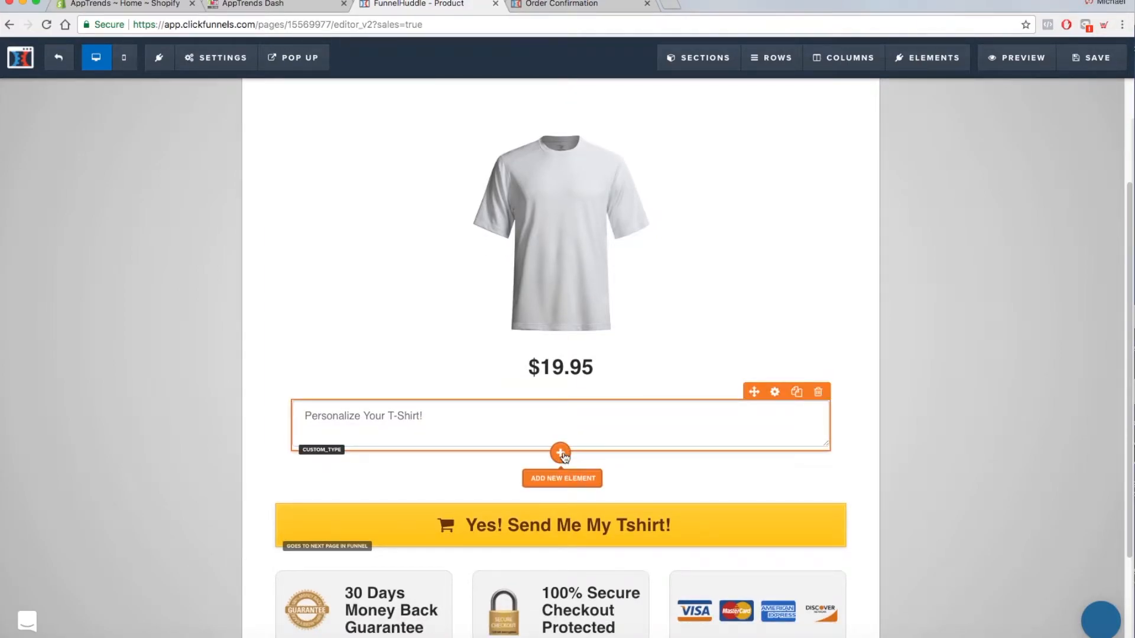
click(560, 453)
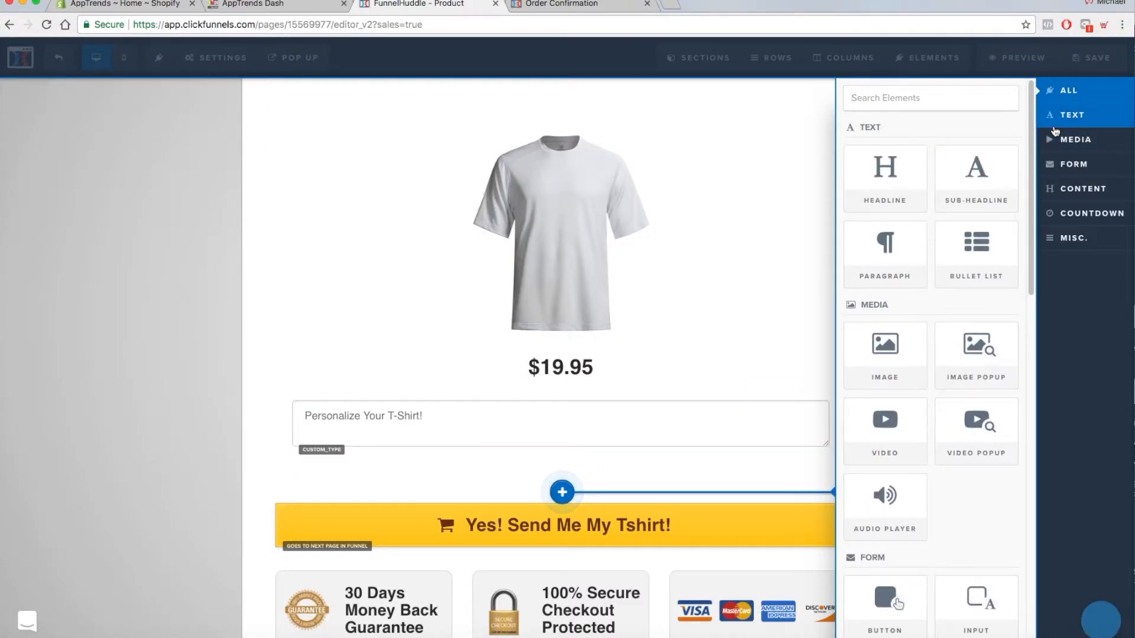
click(1082, 164)
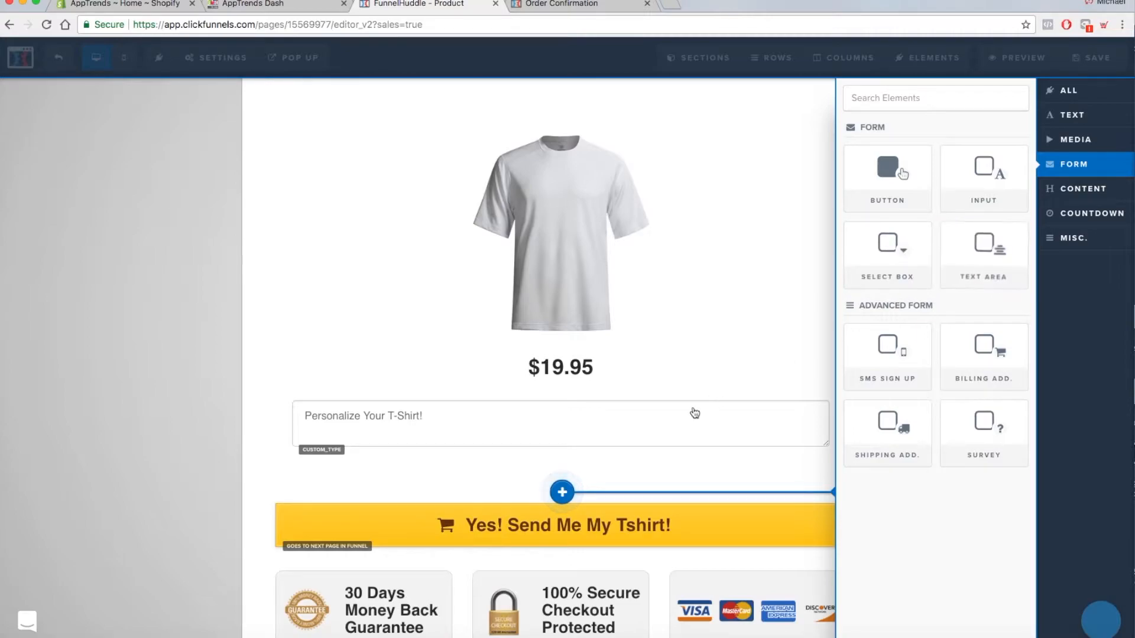
click(993, 255)
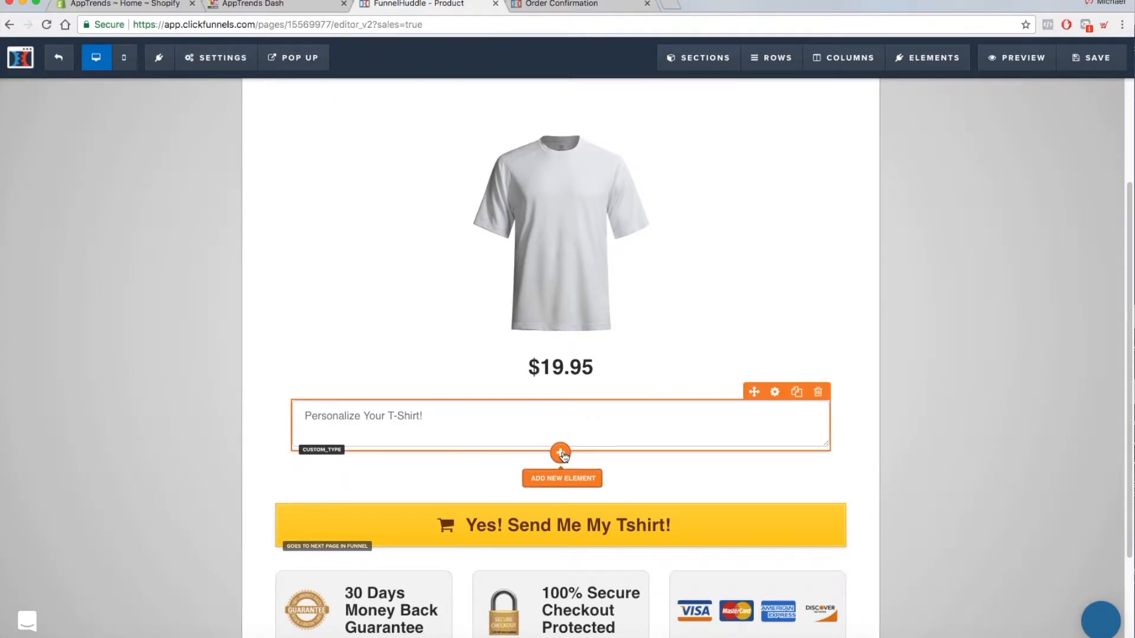
click(561, 453)
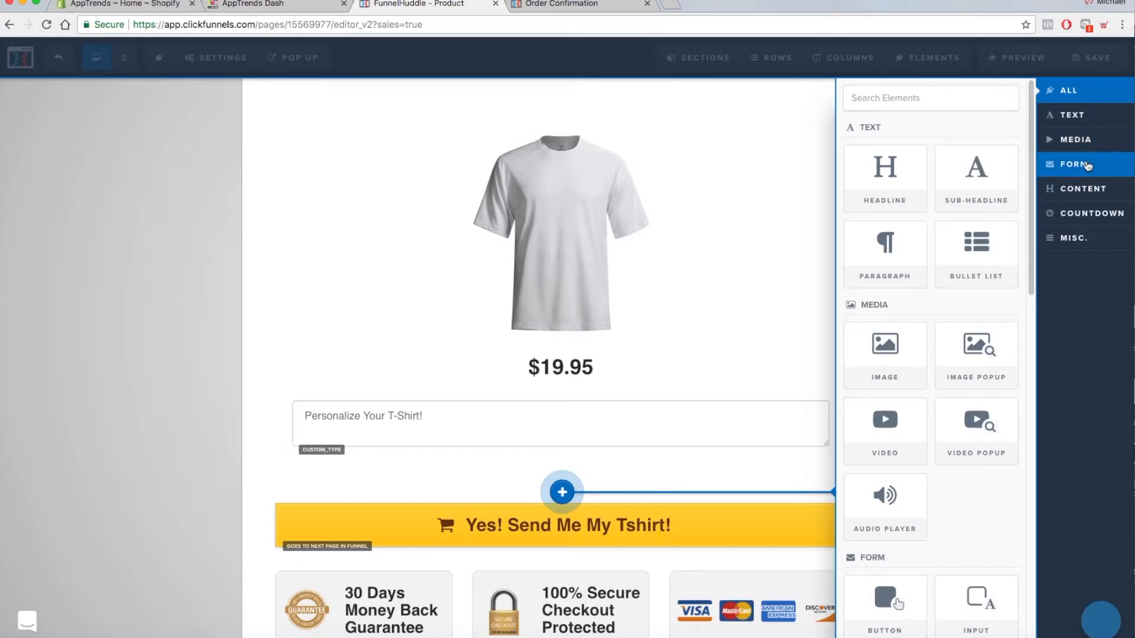
click(1073, 164)
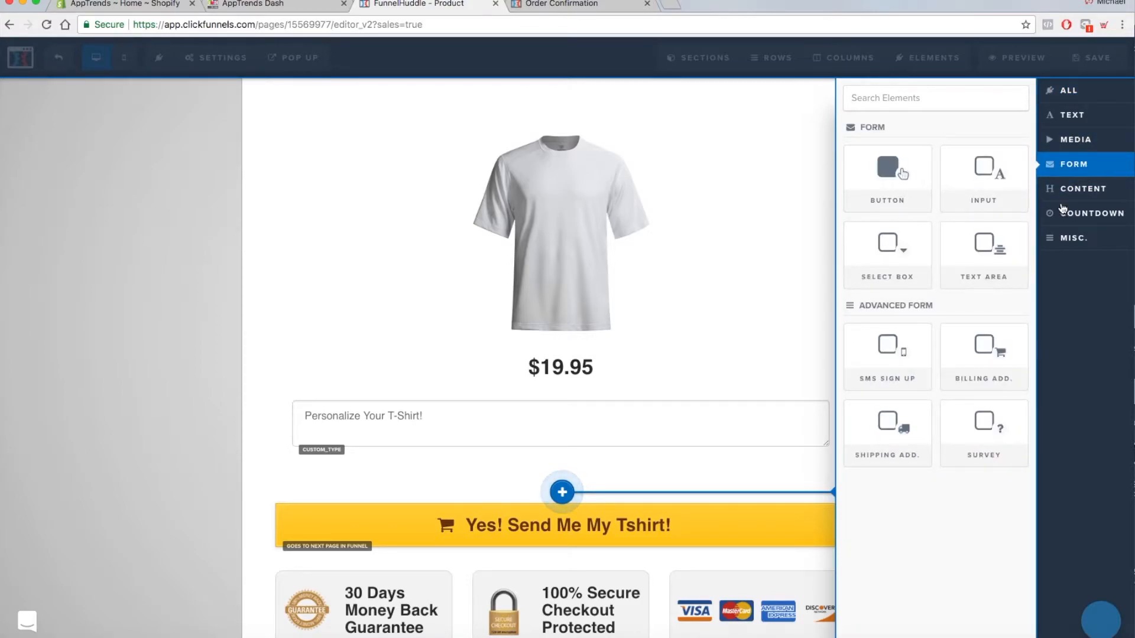
click(996, 255)
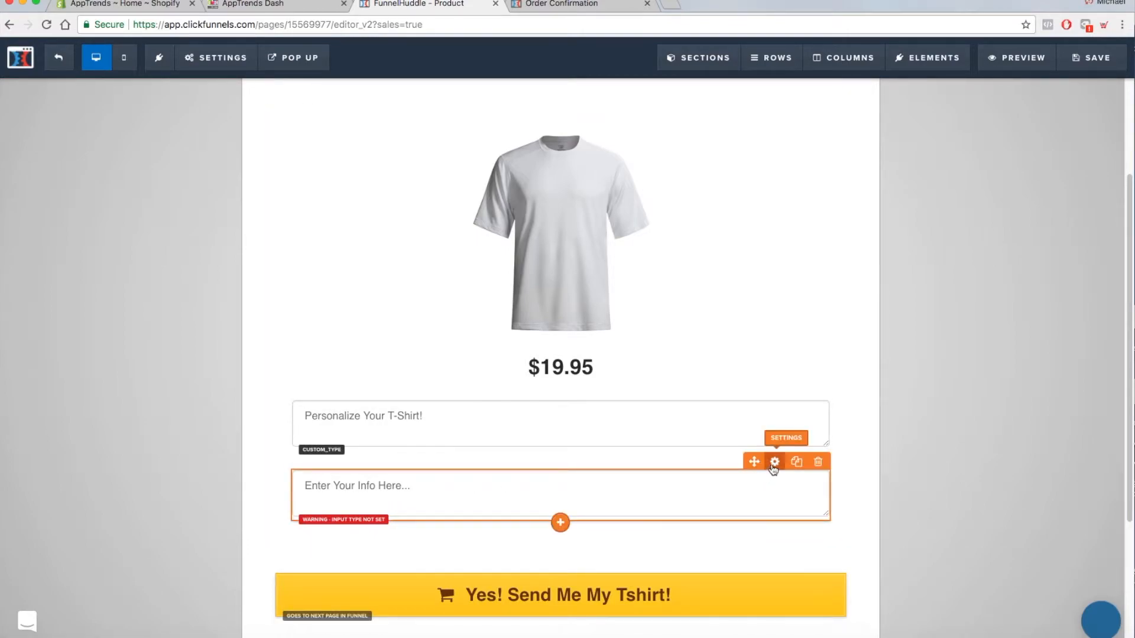
- Set the new text area's input type to Custom Type and name the custom type tshirt_box
click(775, 464)
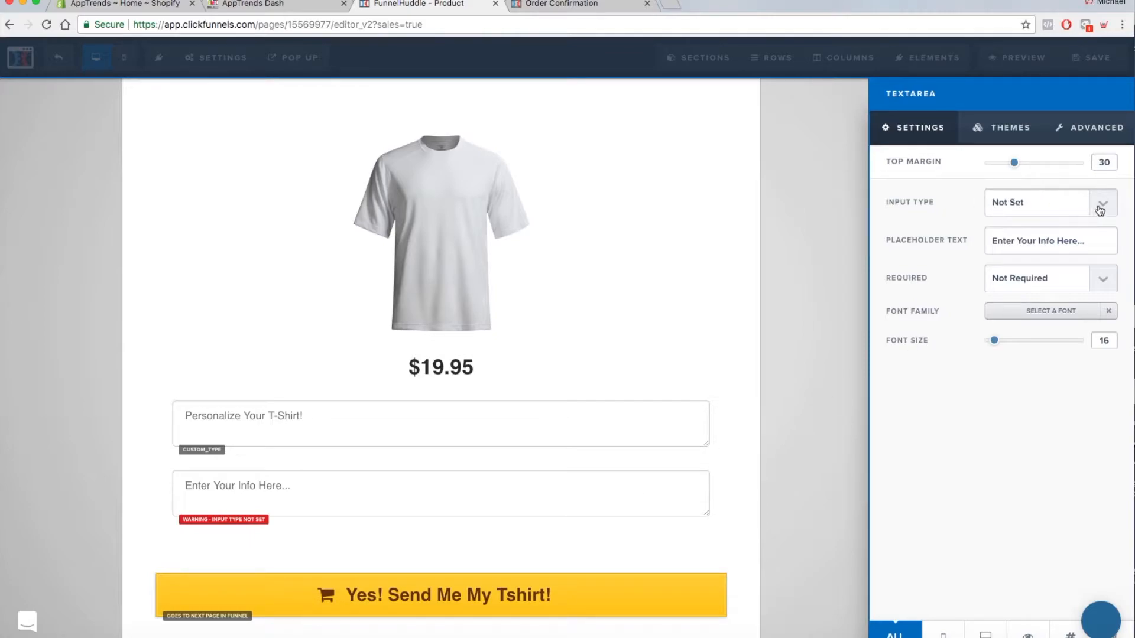
click(1106, 204)
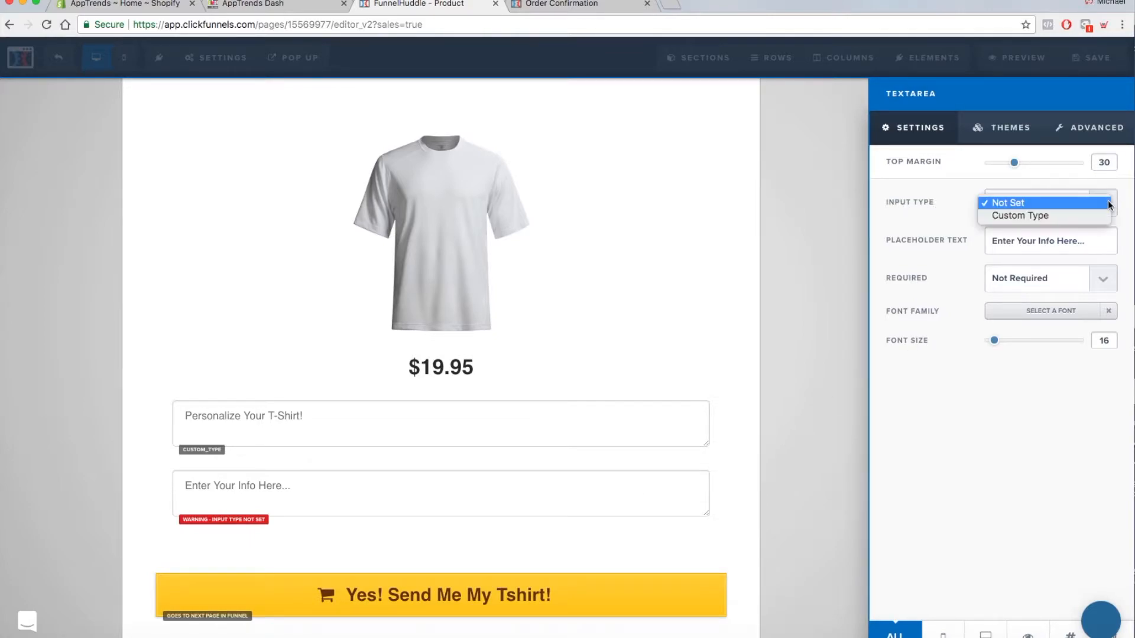
click(1042, 216)
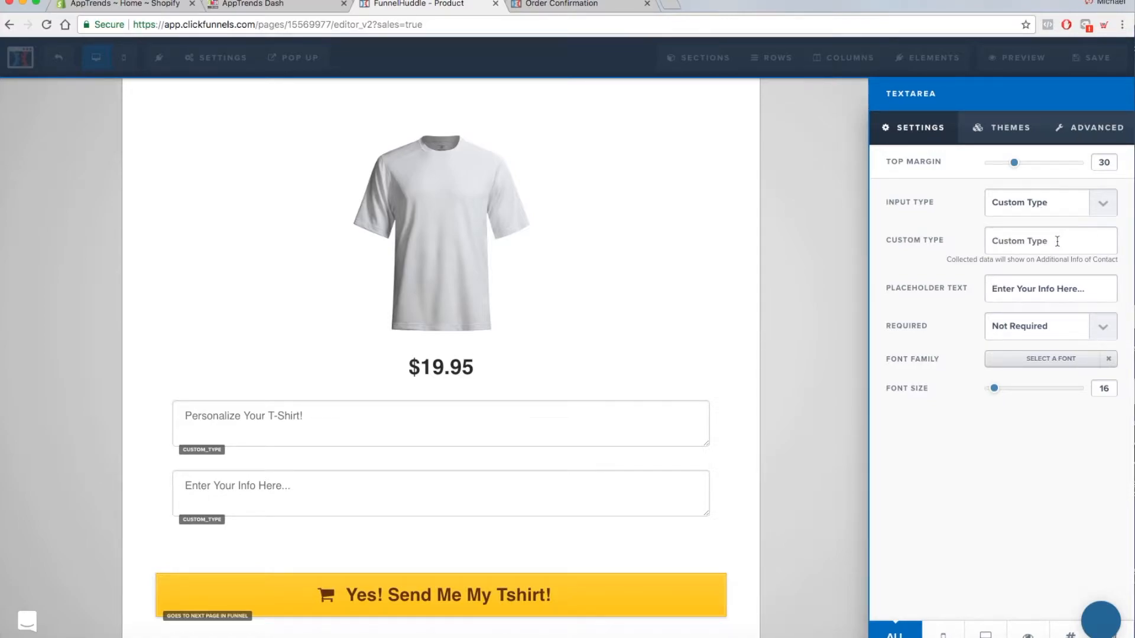
click(988, 244)
text(tshirt_box)
drag(1037, 240, 990, 238)
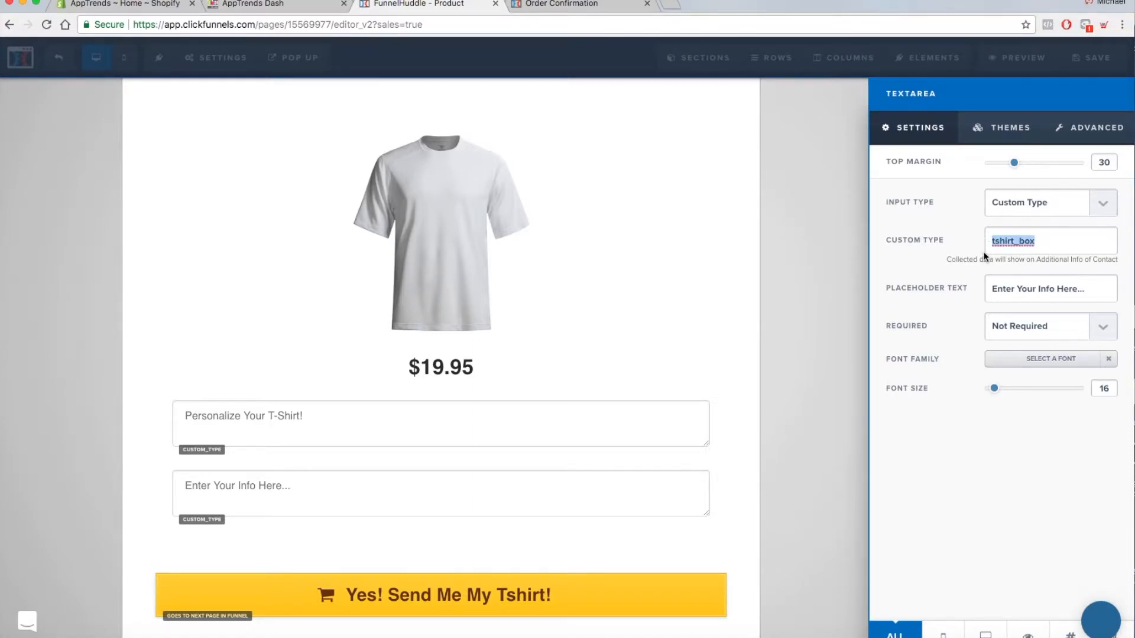
- Make the new text area a required field and save the sales page
click(1014, 291)
drag(1086, 289, 1008, 281)
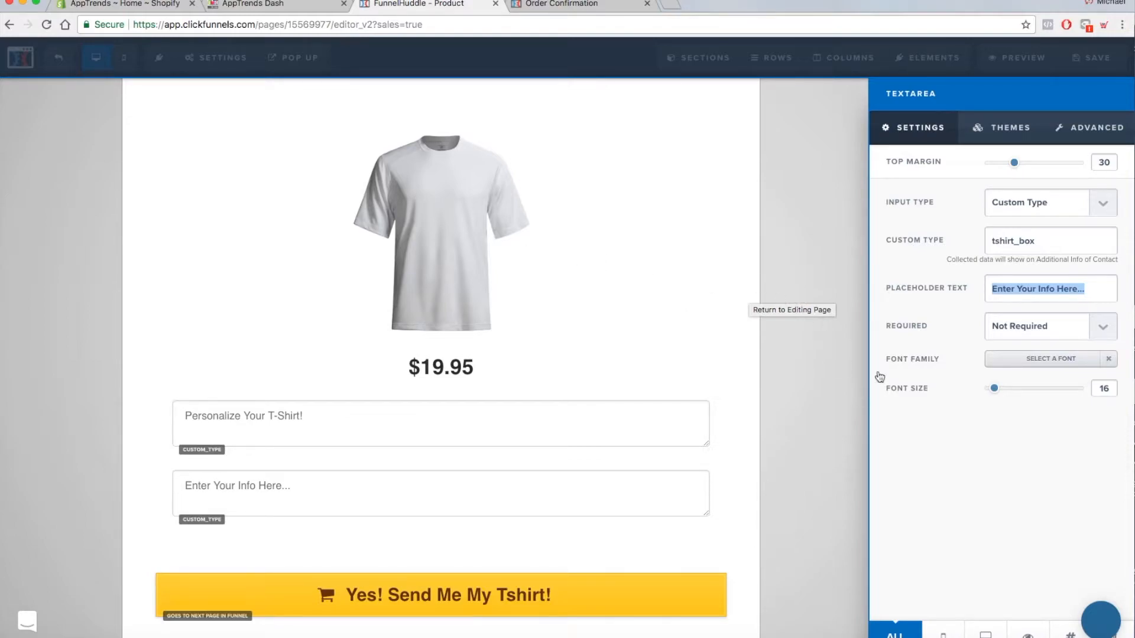
click(1006, 326)
click(981, 356)
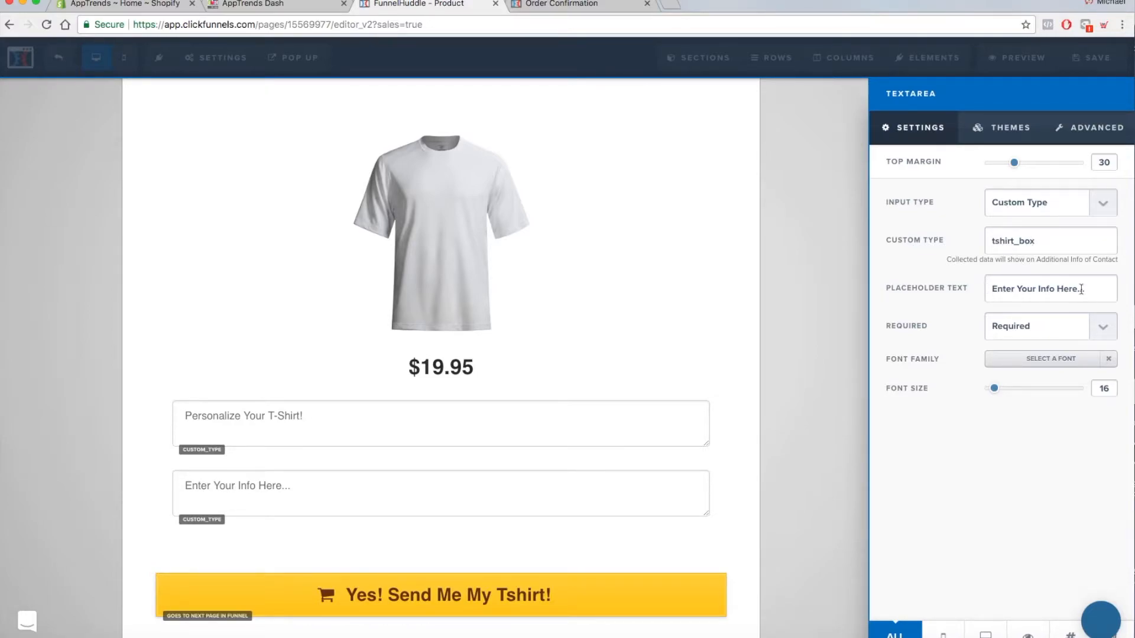
click(821, 336)
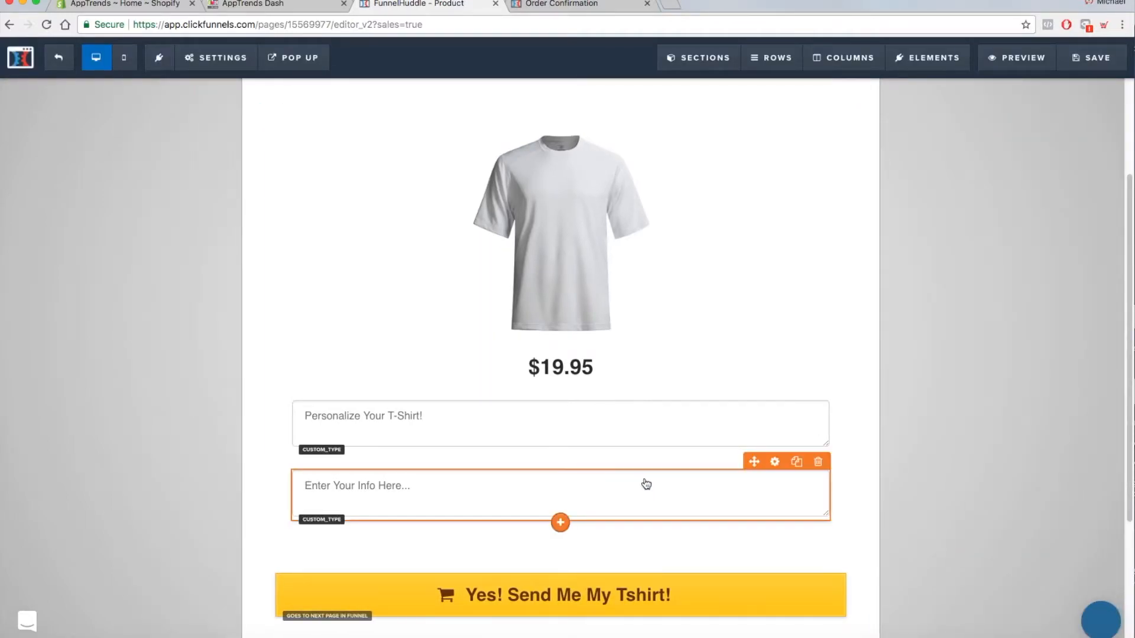
click(1086, 57)
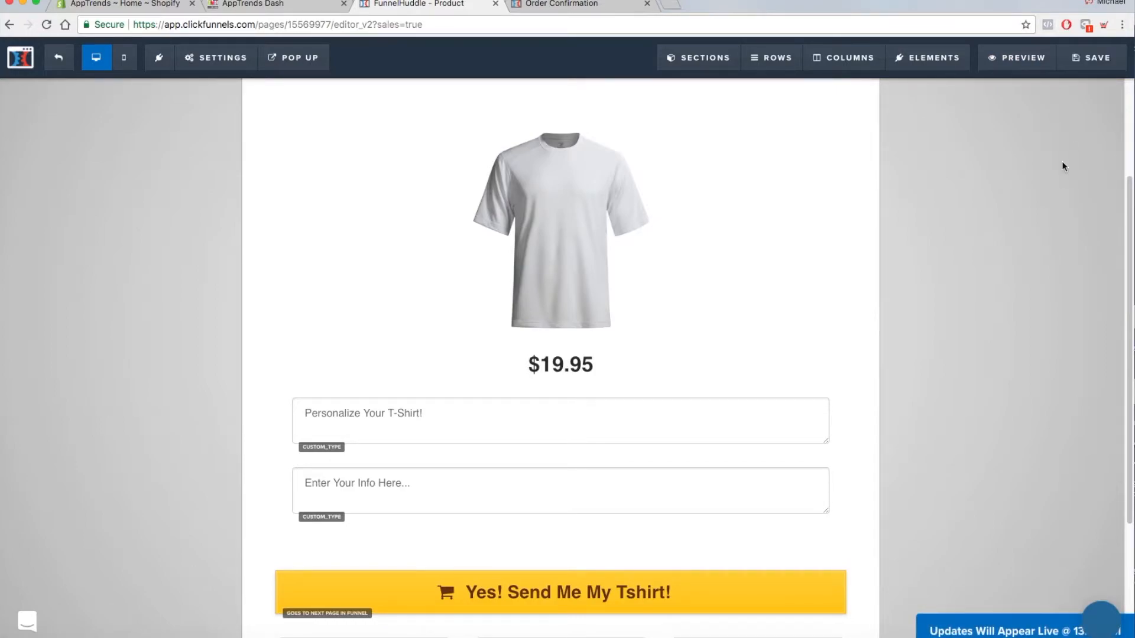
- Return to the funnel steps and open the Order Form in the page editor
click(59, 61)
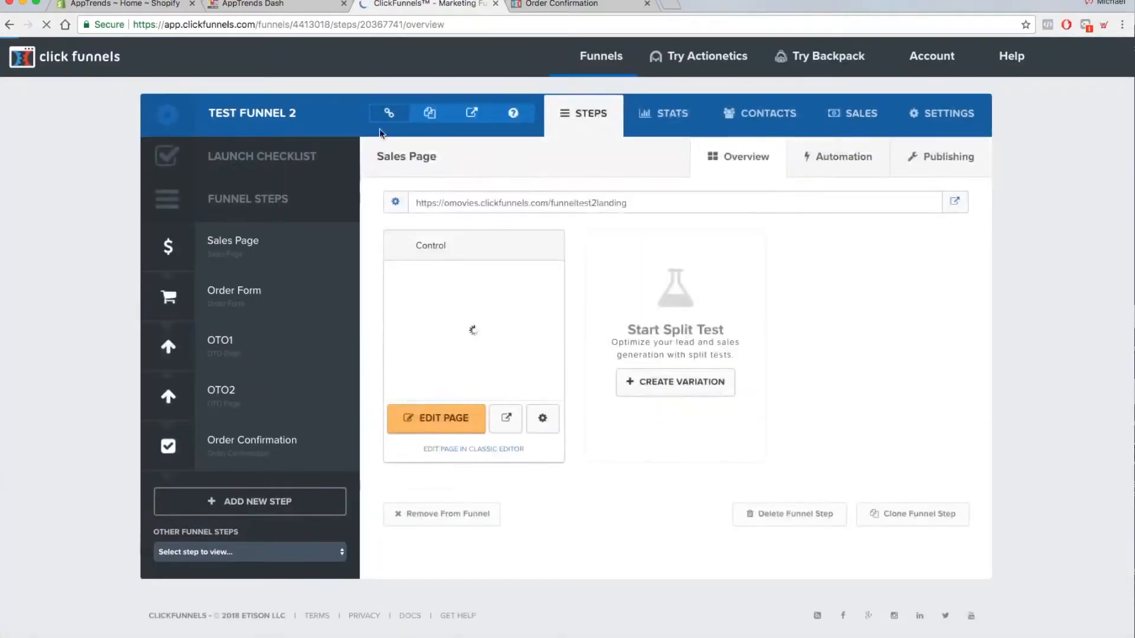
click(260, 299)
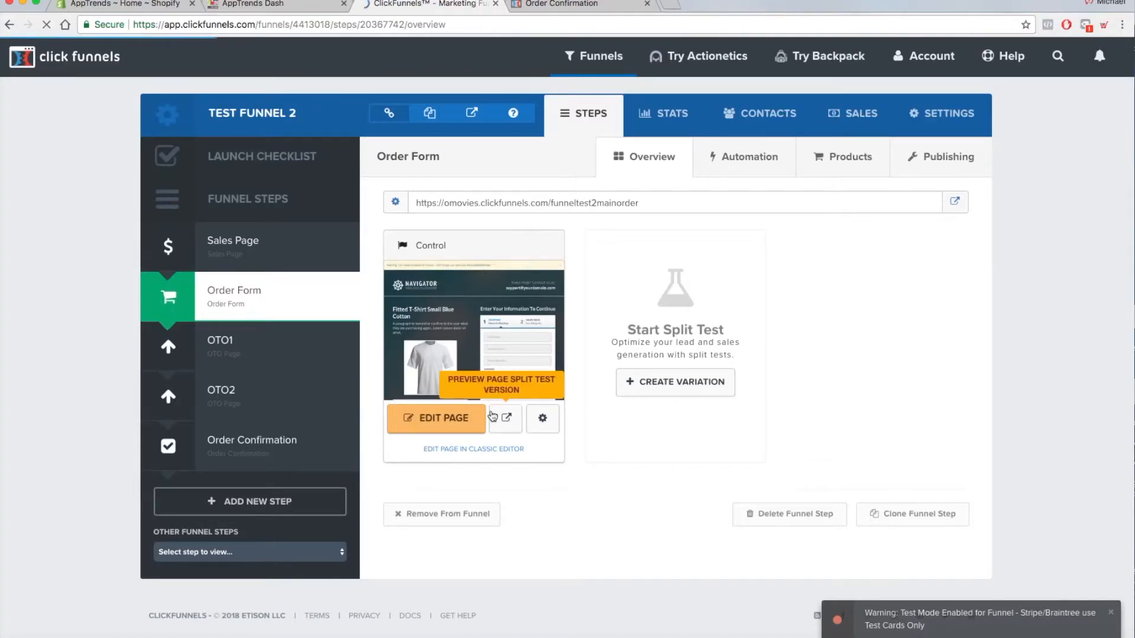
click(445, 426)
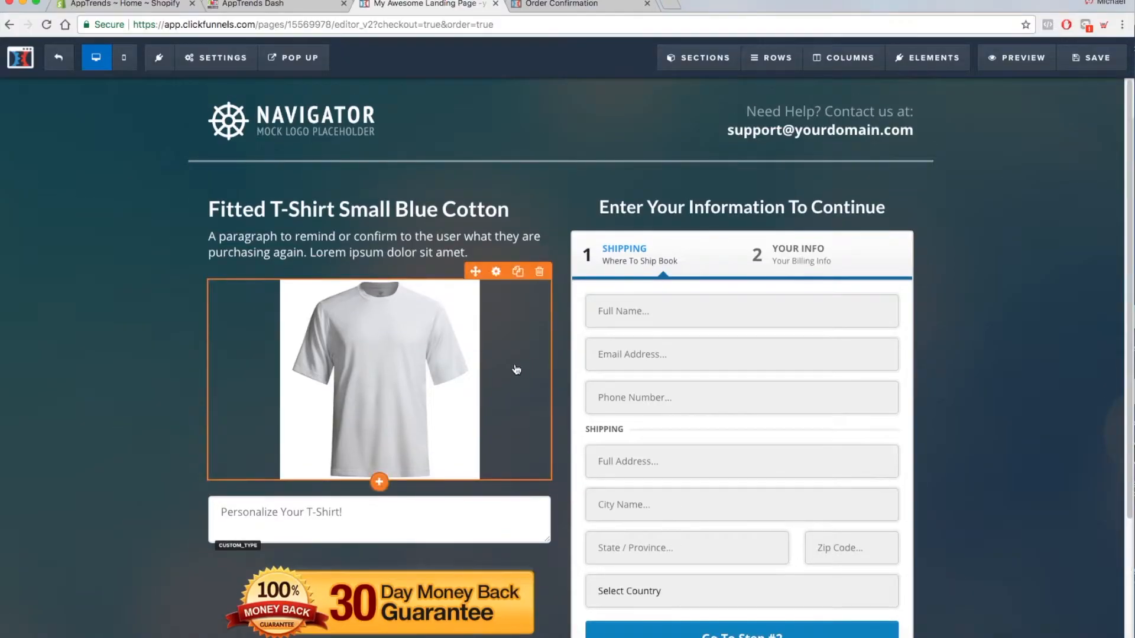
- Add a Text Area form element below the "Personalize Your T-Shirt!" field on the order form page
scroll(518, 367, down, 3)
mouse_move(378, 453)
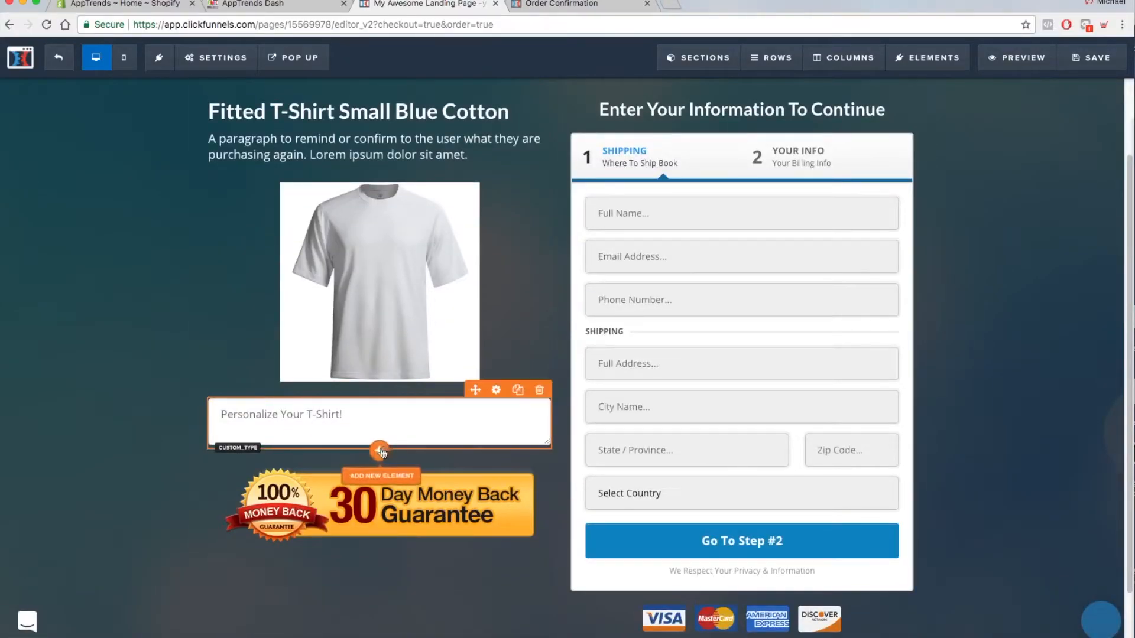
click(380, 453)
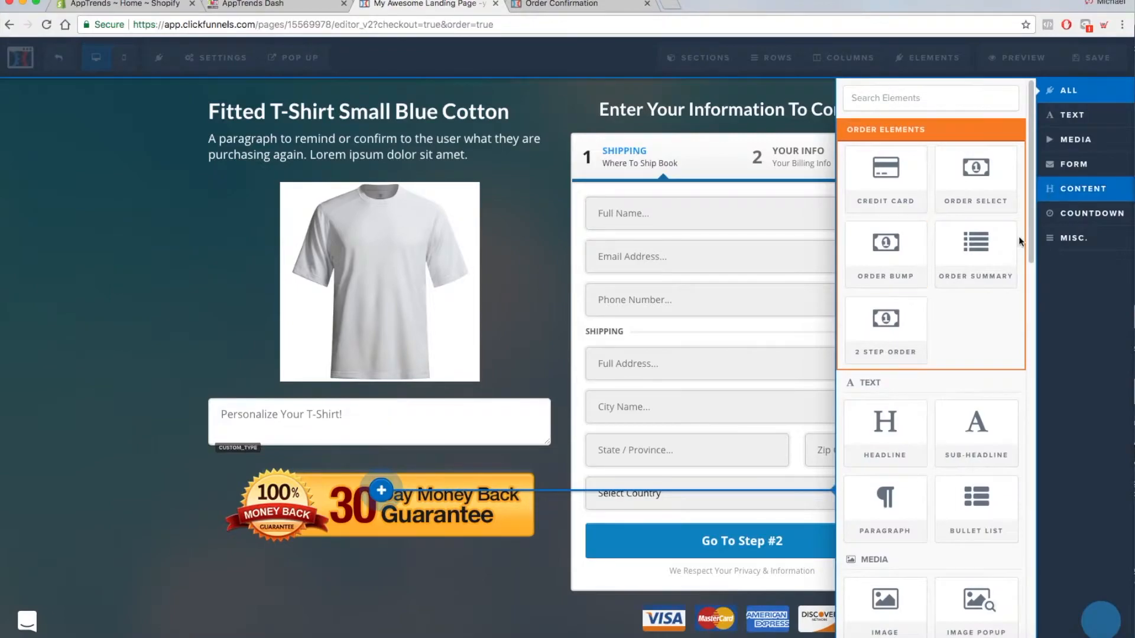
click(1075, 164)
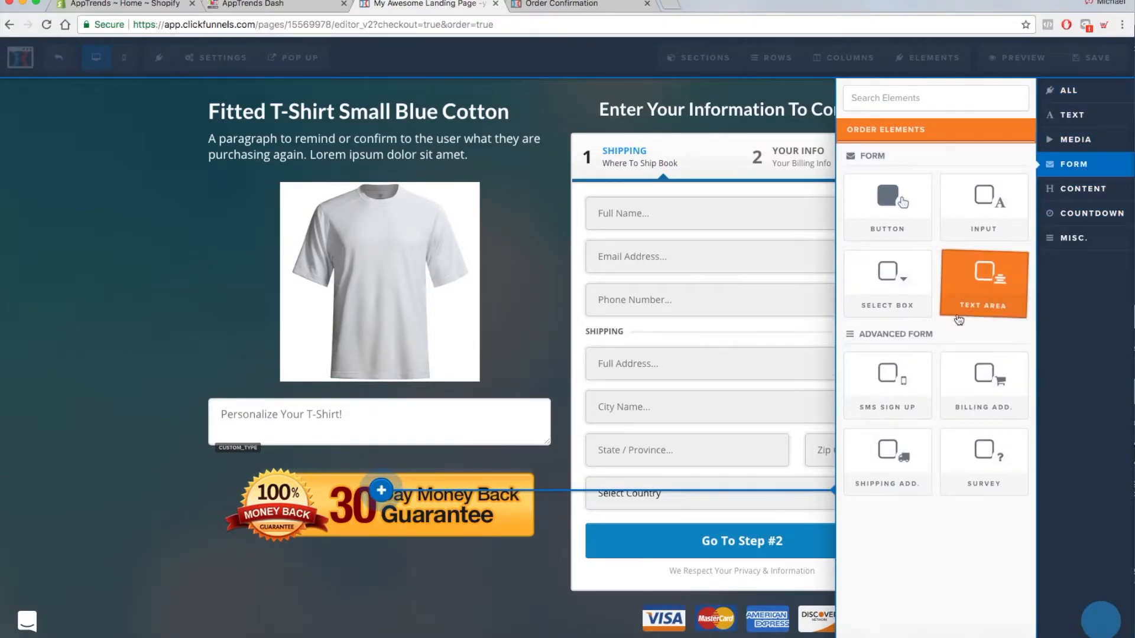
click(988, 283)
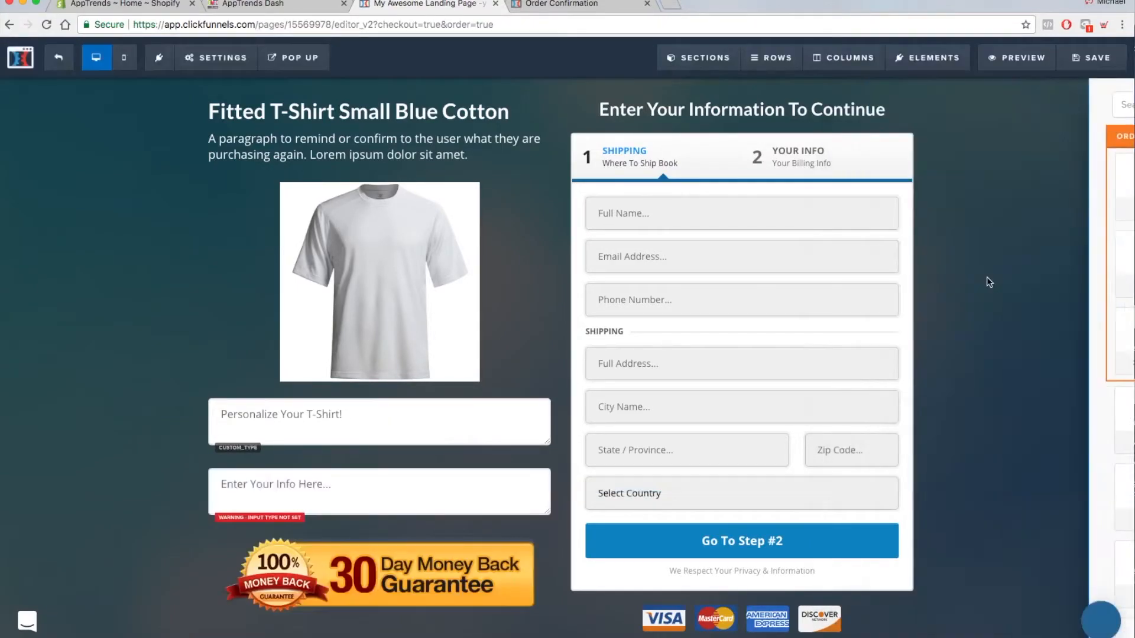
- Set the order form text area's input type to Custom Type and its custom type name to tshirt_box
click(425, 494)
click(1080, 204)
click(1021, 215)
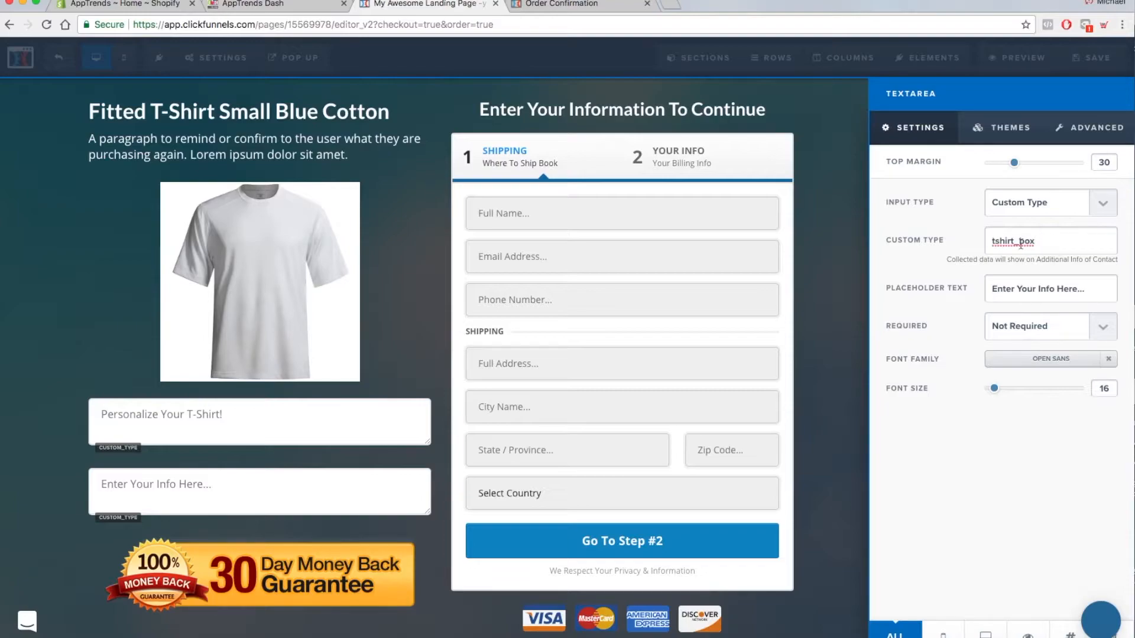
- Replace "box" in the custom type name with uppercase "BOX" and save the order form page
drag(1035, 241, 1020, 243)
text(BOX)
click(833, 386)
click(1105, 63)
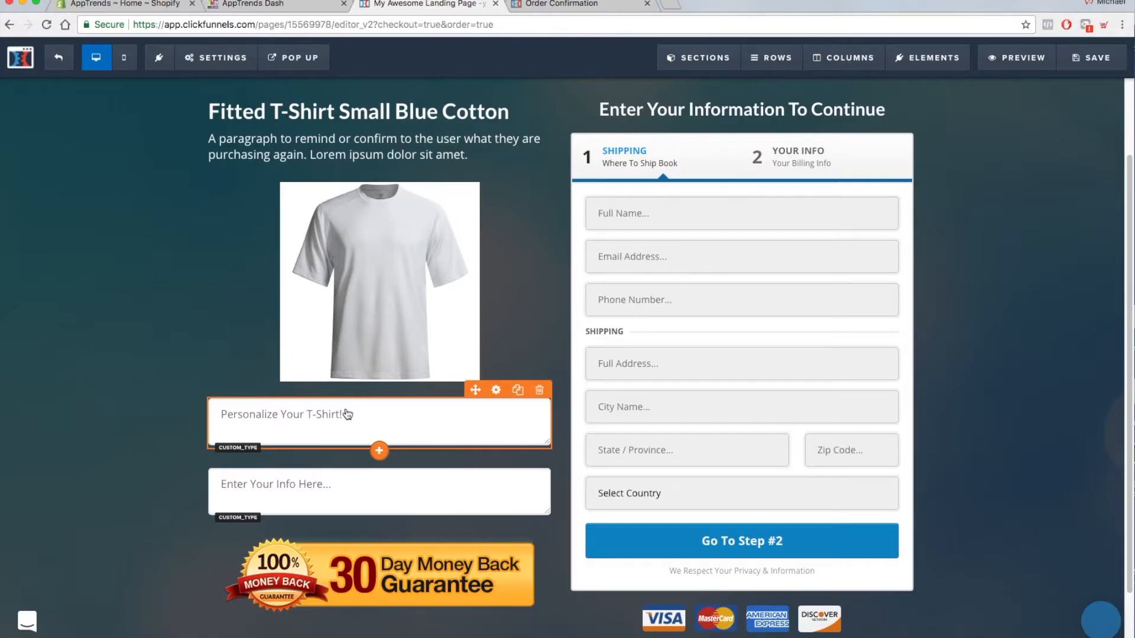
- Leave the order form editor, select the OTO1 funnel step and preview its Brown Leather Belt offer page
click(60, 62)
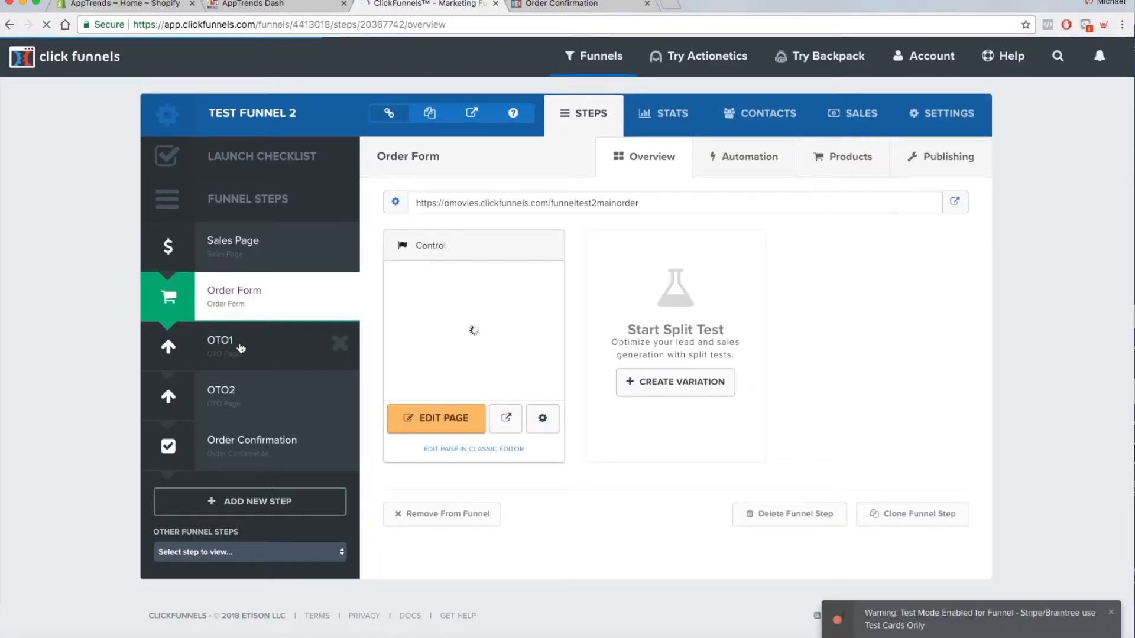
click(241, 348)
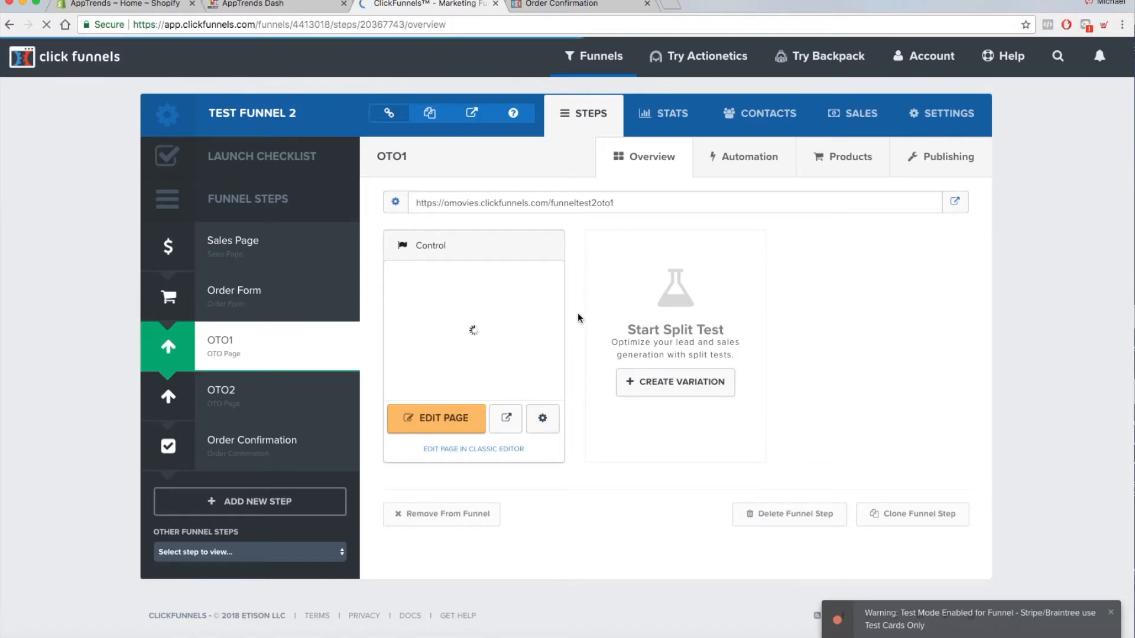
click(512, 425)
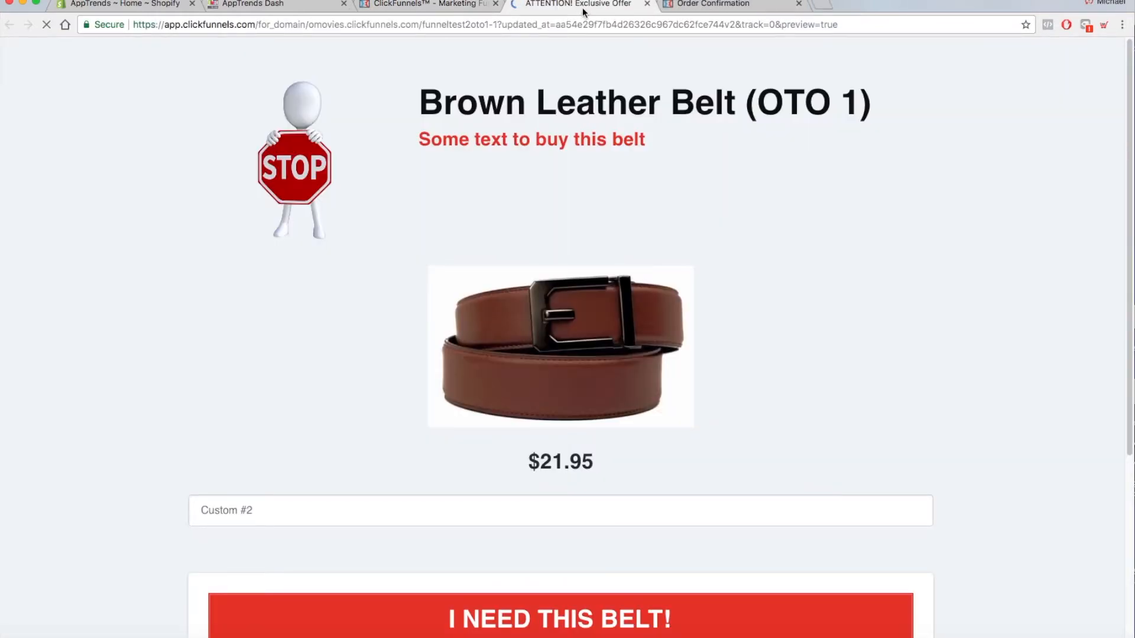
scroll(1041, 269, down, 3)
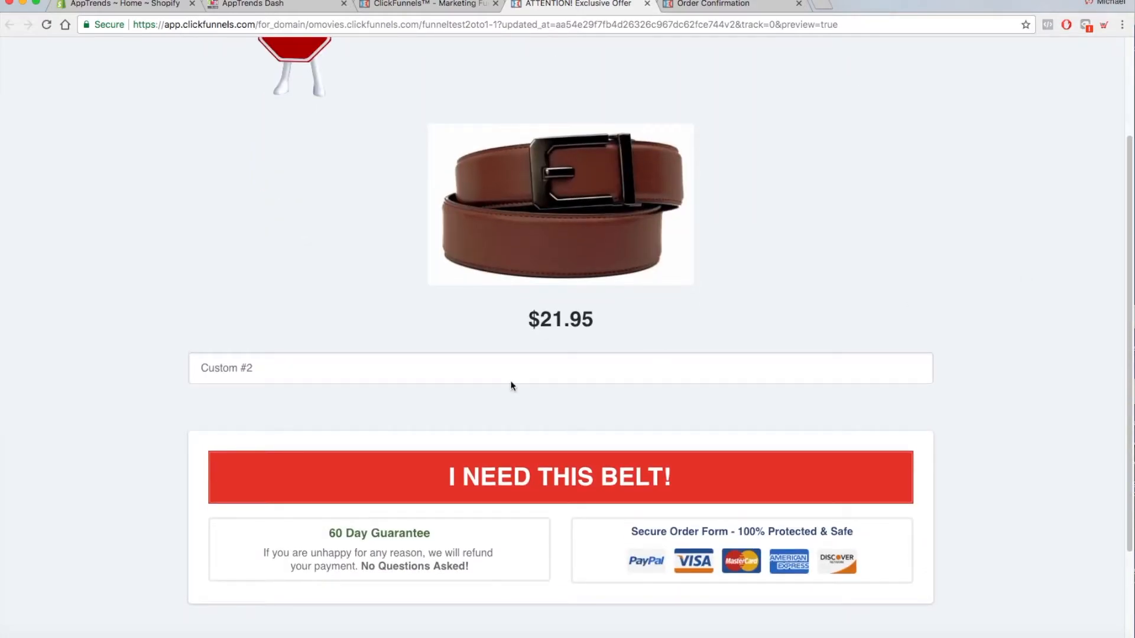
scroll(739, 325, up, 3)
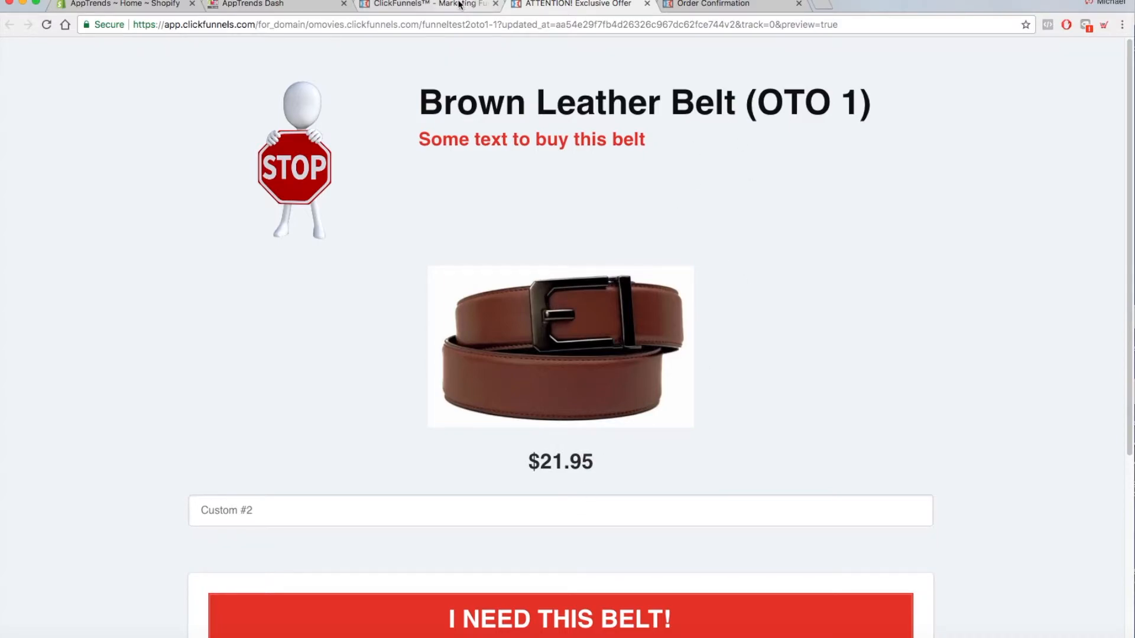
- Return to the funnel overview and open the OTO1 page in the page editor at its Custom #2 field
click(423, 4)
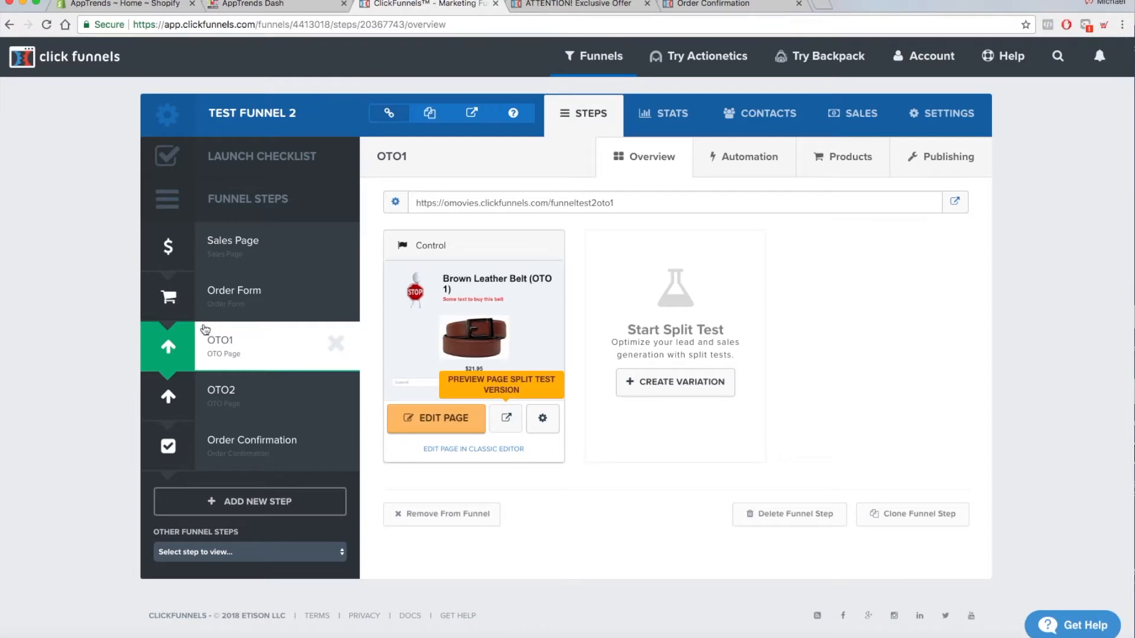
click(441, 419)
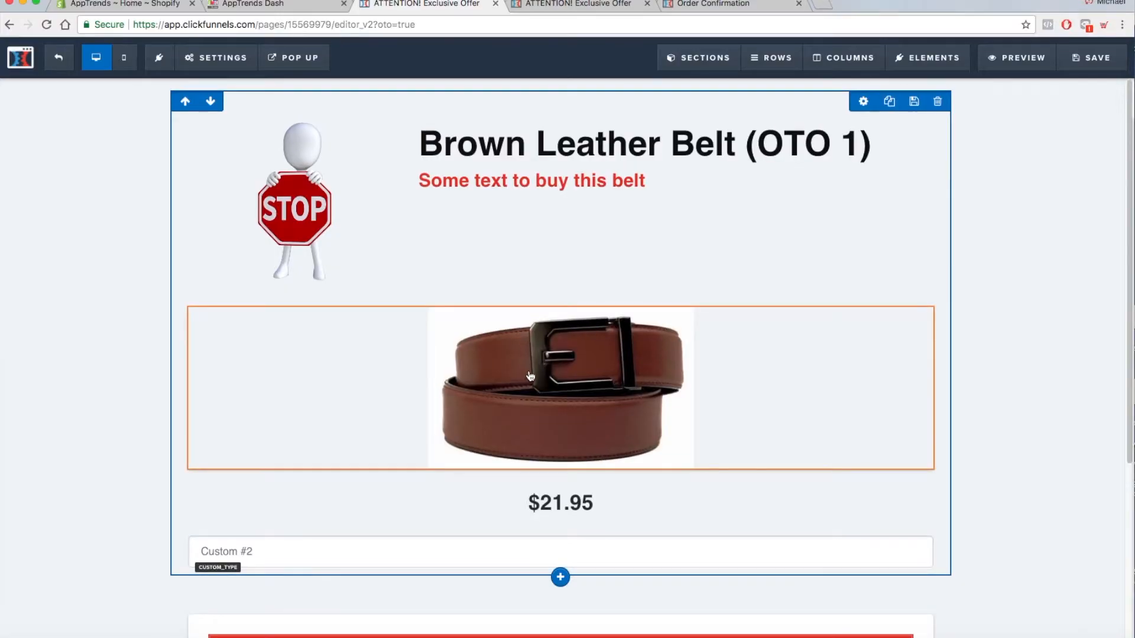
scroll(709, 367, down, 3)
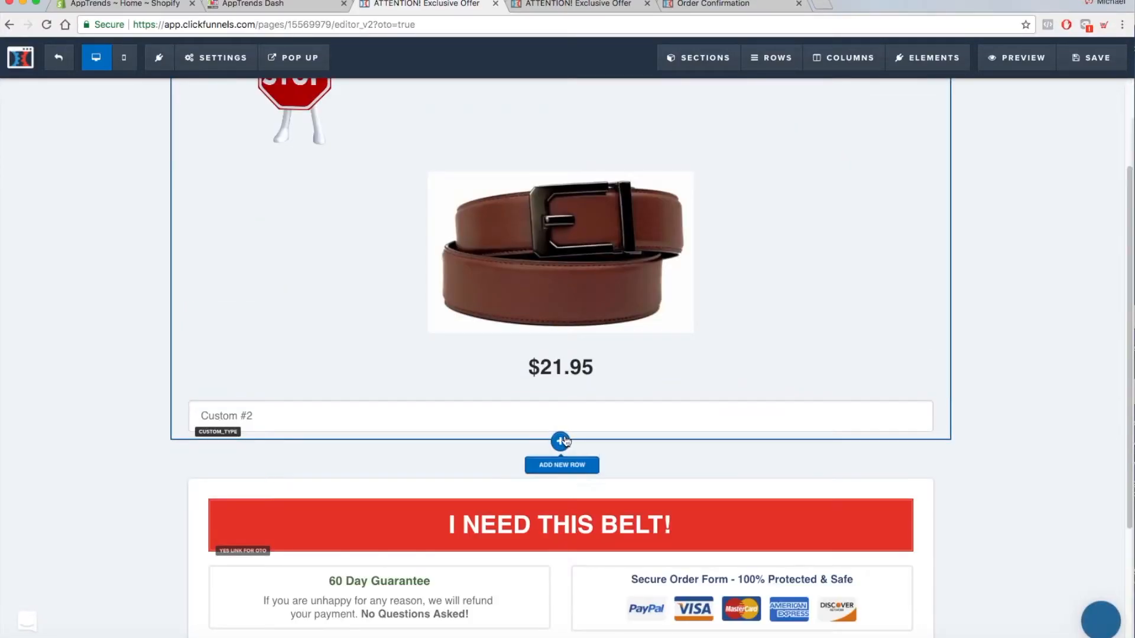
- Add a text area below the Custom #2 field on the OTO1 page and set its input type to Custom Type
click(560, 435)
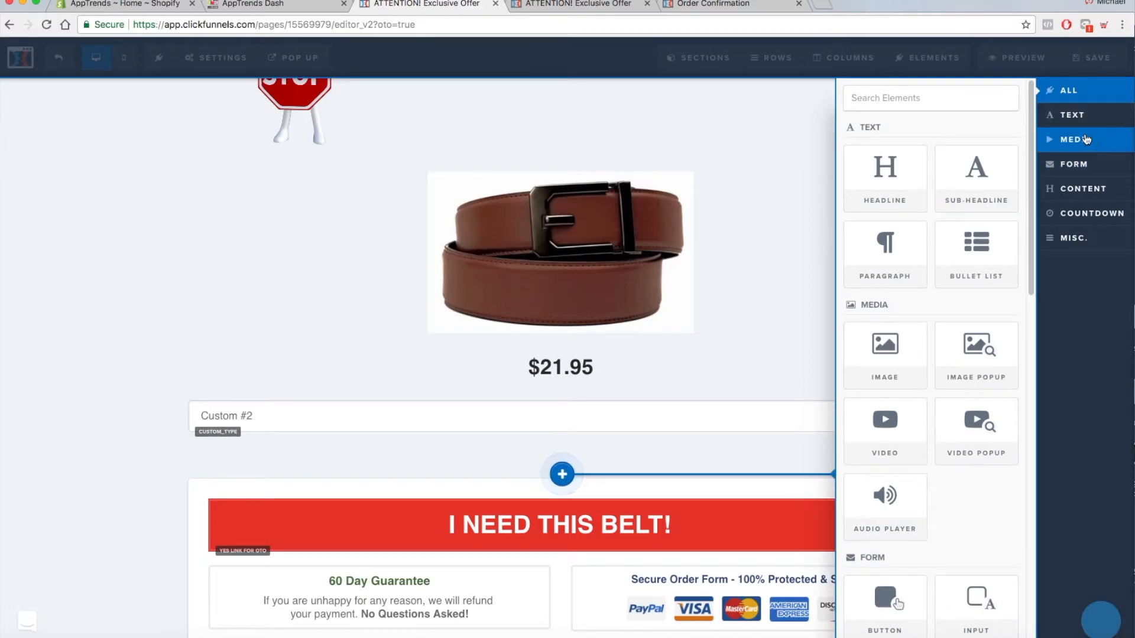
click(1073, 164)
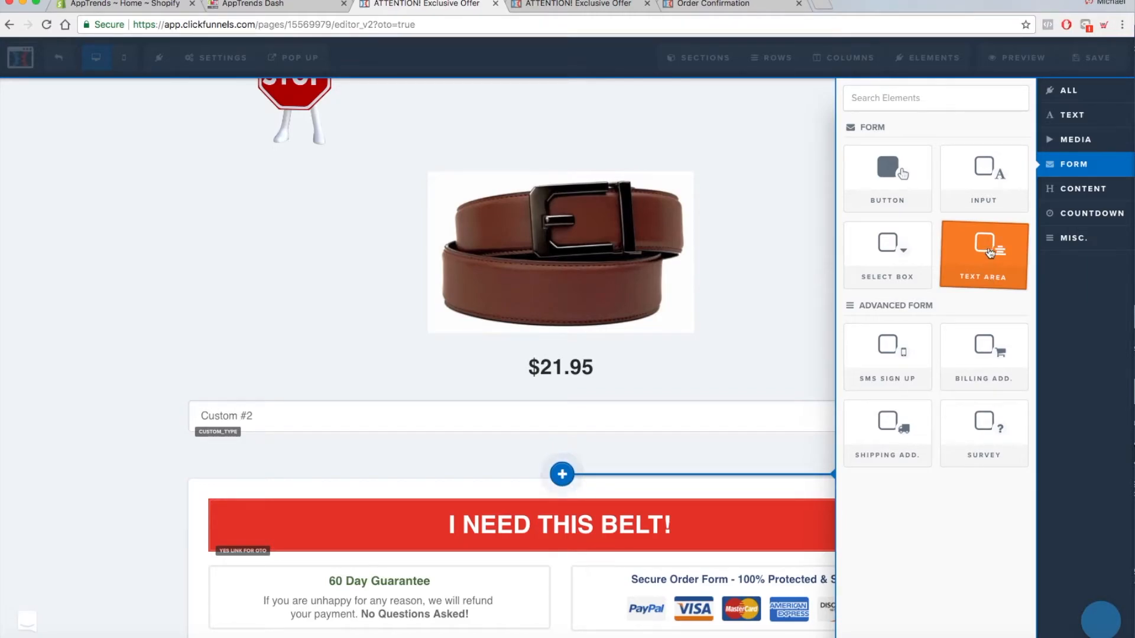
click(990, 258)
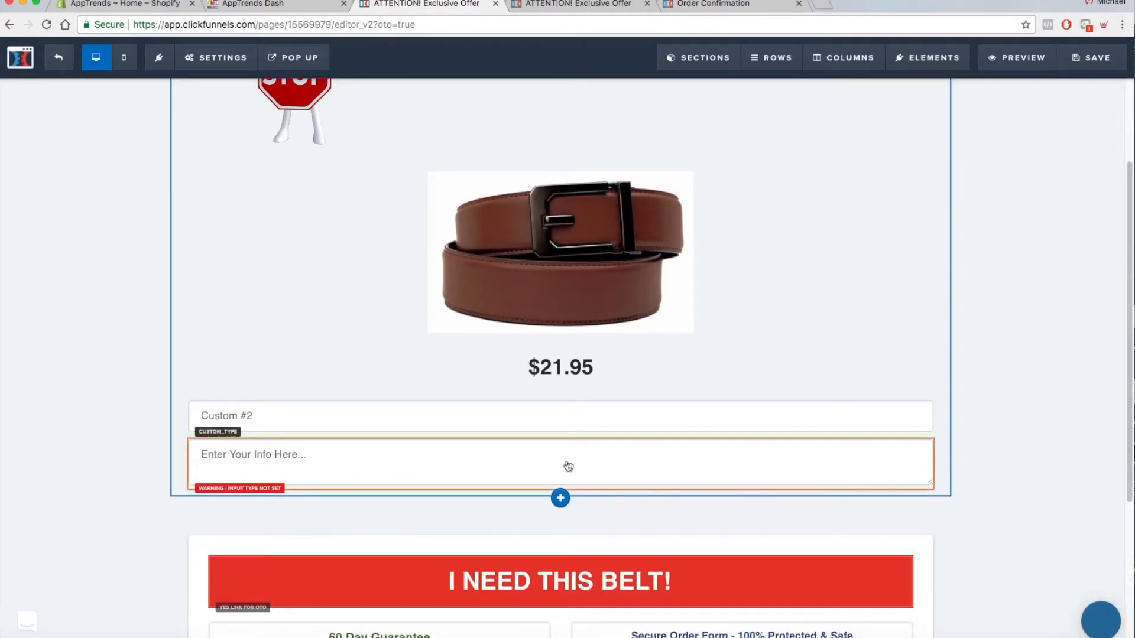
click(567, 466)
click(1089, 202)
click(1024, 215)
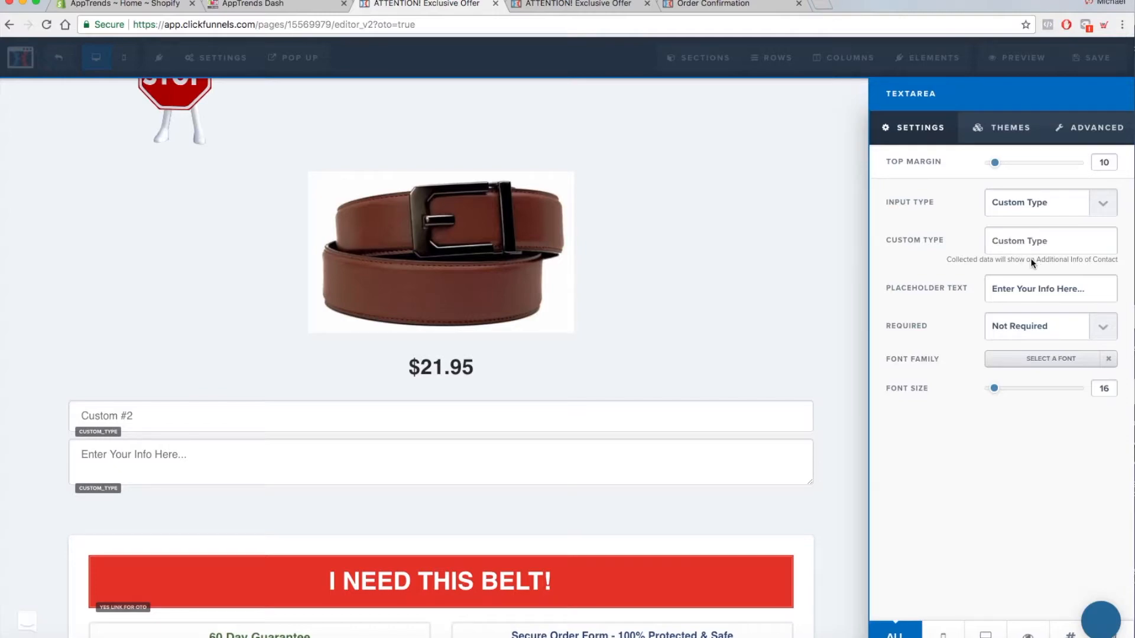
- Paste the custom type name into the OTO1 text area and change its product word to "belt"
text(tshirt_box)
click(1013, 241)
key(BackSpace)
key(BackSpace)
key(BackSpace)
key(BackSpace)
key(BackSpace)
key(BackSpace)
text(blet)
key(BackSpace)
key(BackSpace)
key(BackSpace)
text(elt)
- Make the OTO1 text area a required field, close its settings and save the page
click(1101, 329)
click(1011, 339)
click(789, 265)
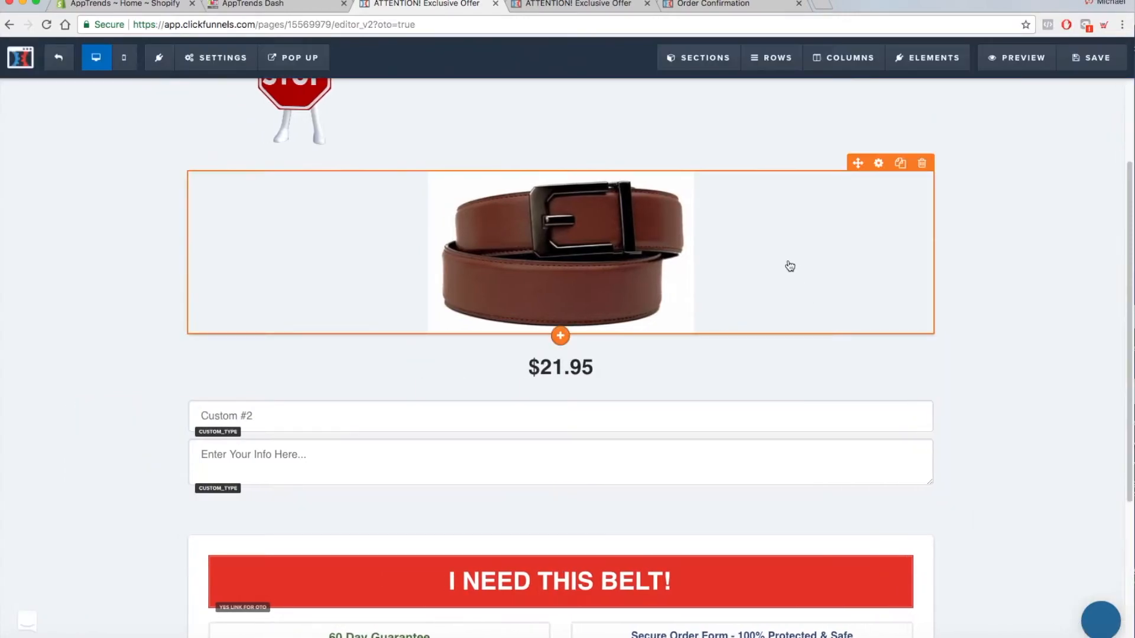
click(1097, 59)
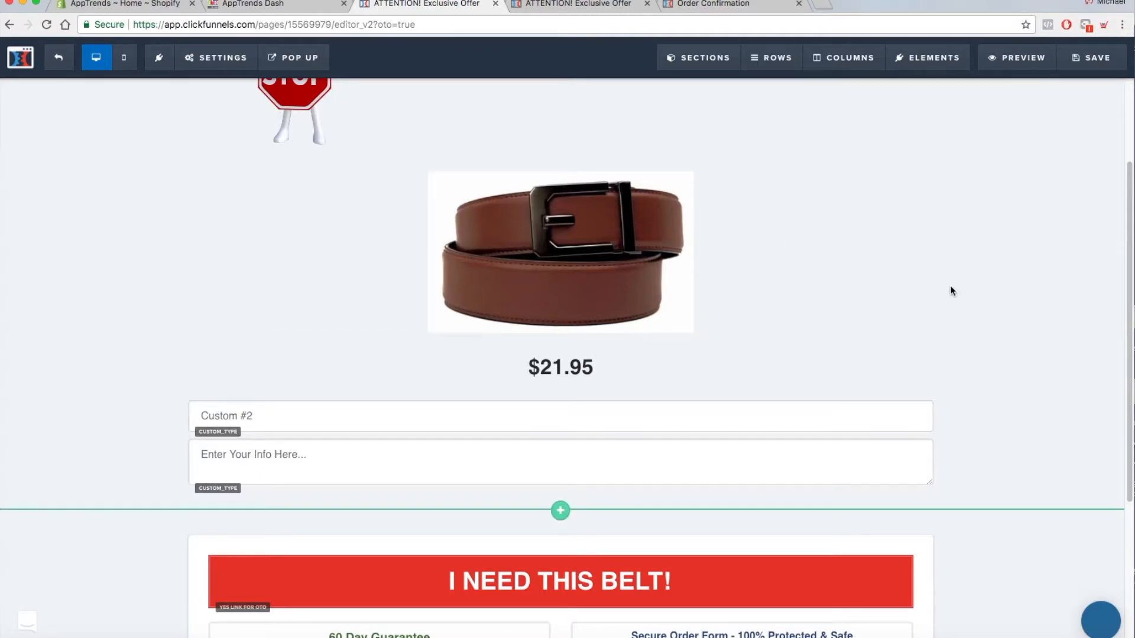
- Open the order list in the Shopify admin and look back at the t-shirt text area on the ClickFunnels sales page
click(177, 4)
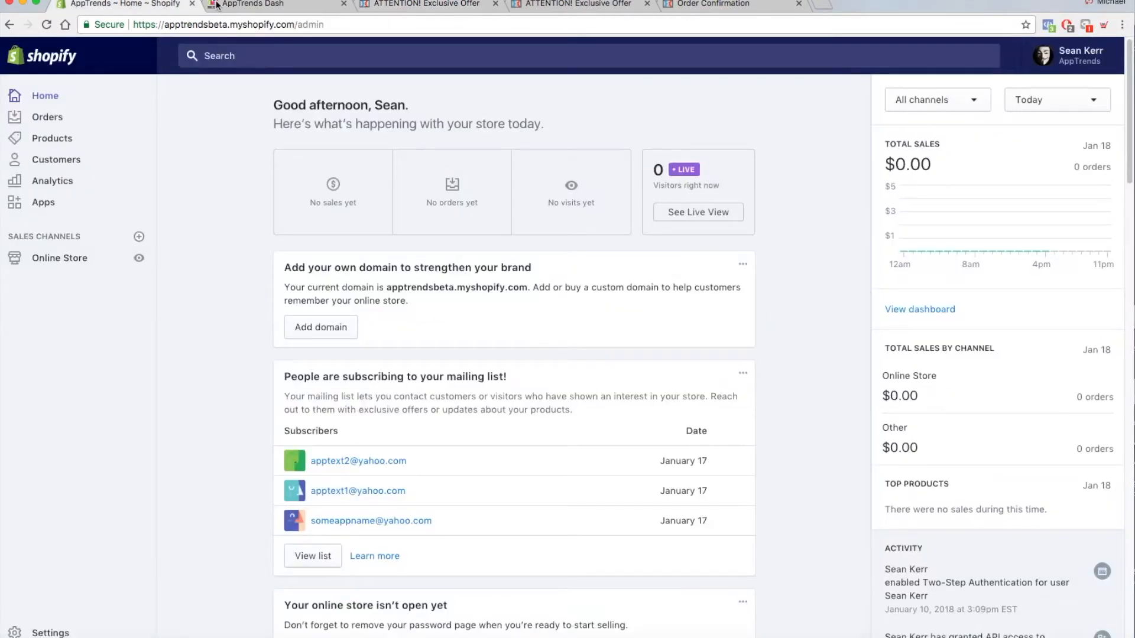
click(40, 119)
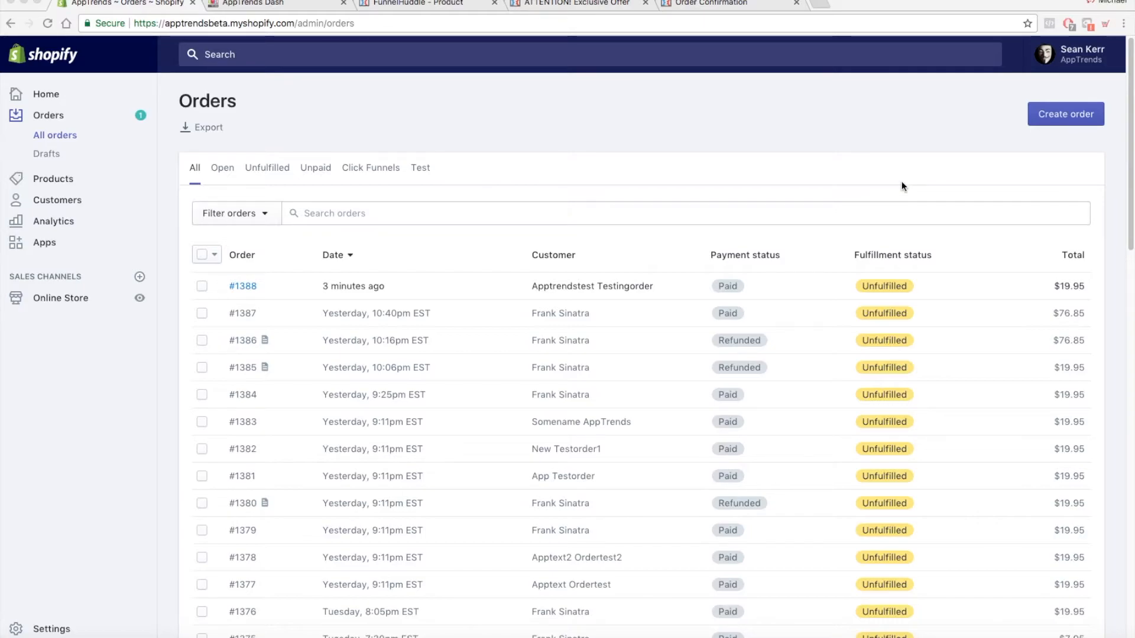
click(462, 6)
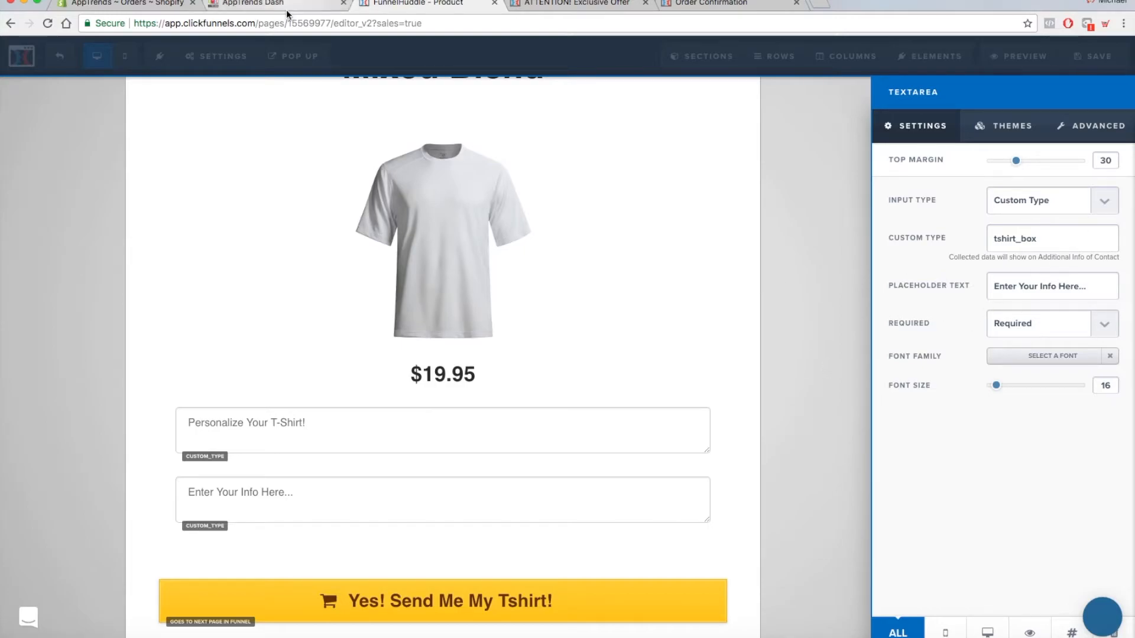
click(166, 4)
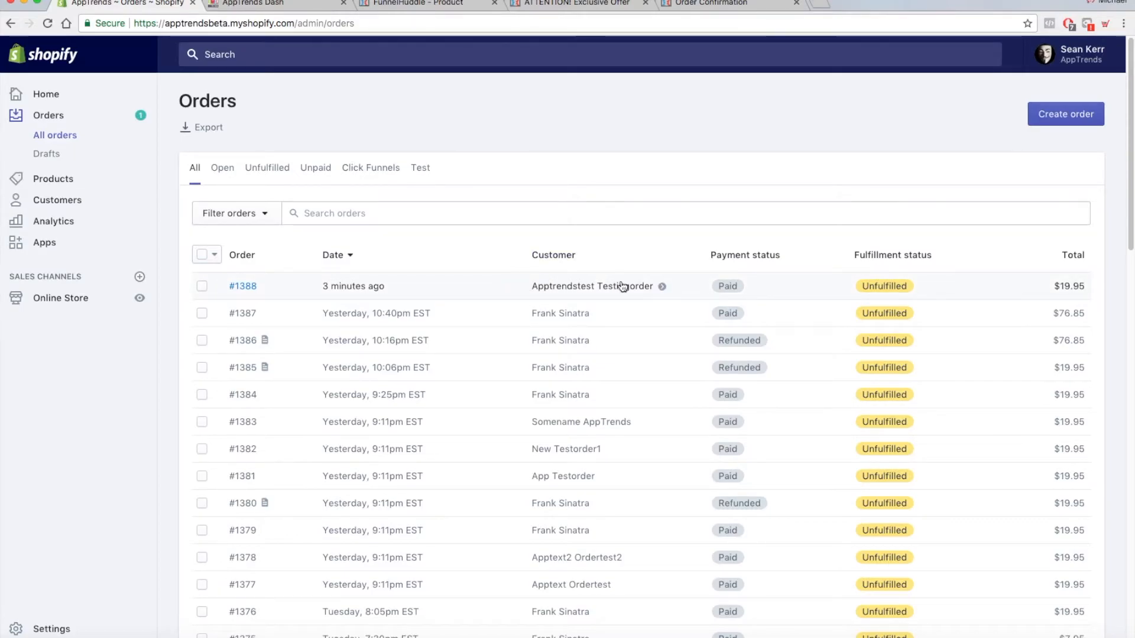
- View the products list in the AppTrends dashboard alongside the Shopify orders and the ClickFunnels sales page
click(303, 2)
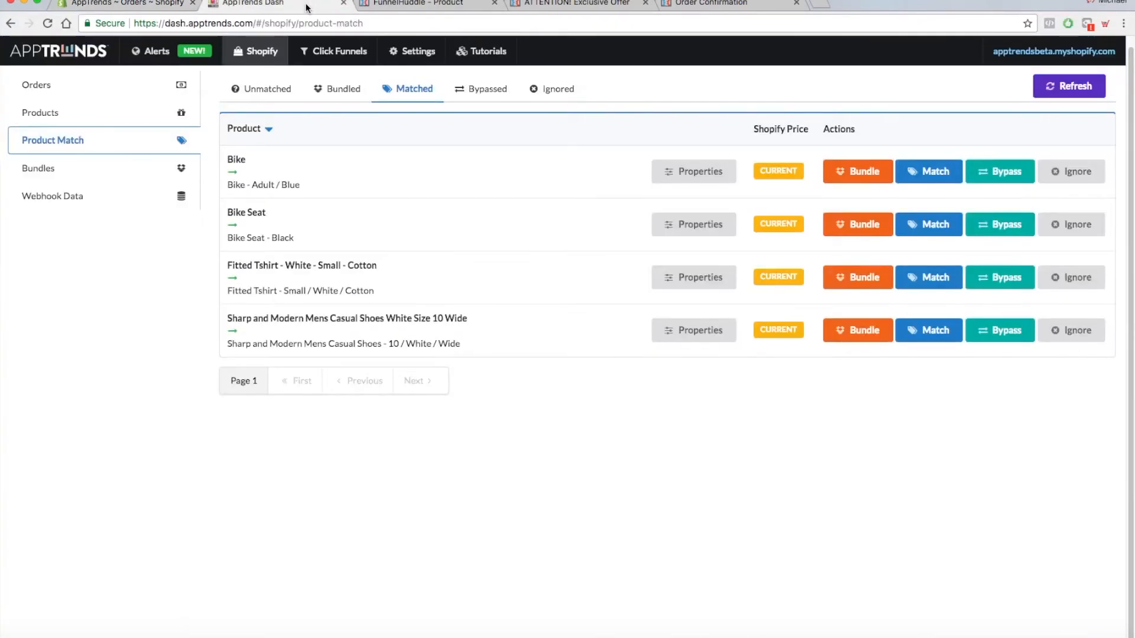
click(118, 3)
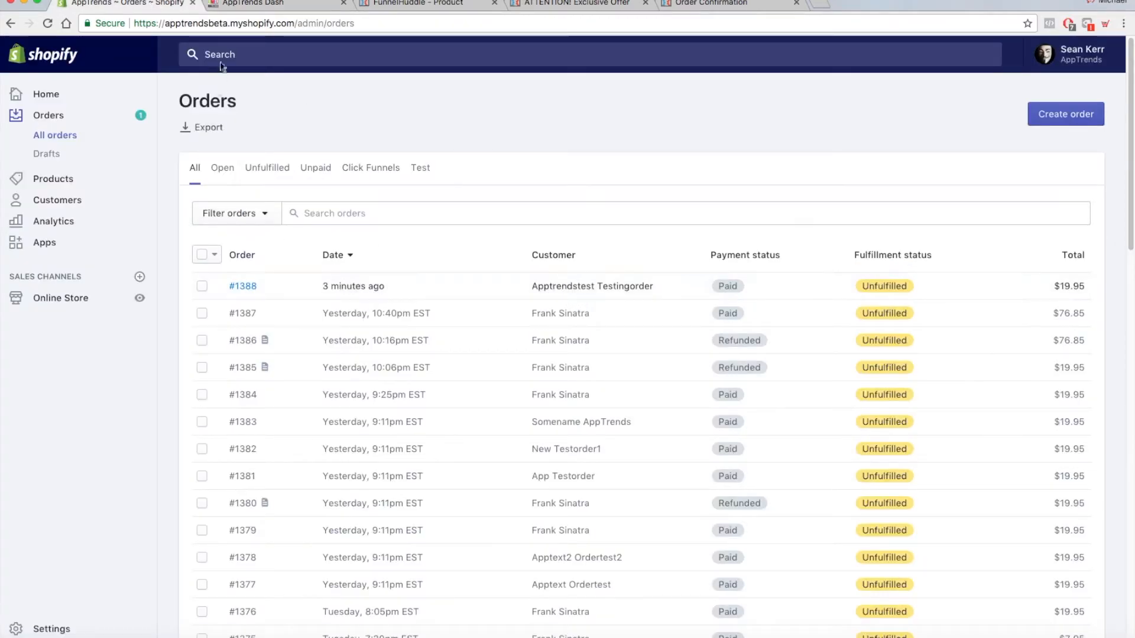
click(260, 5)
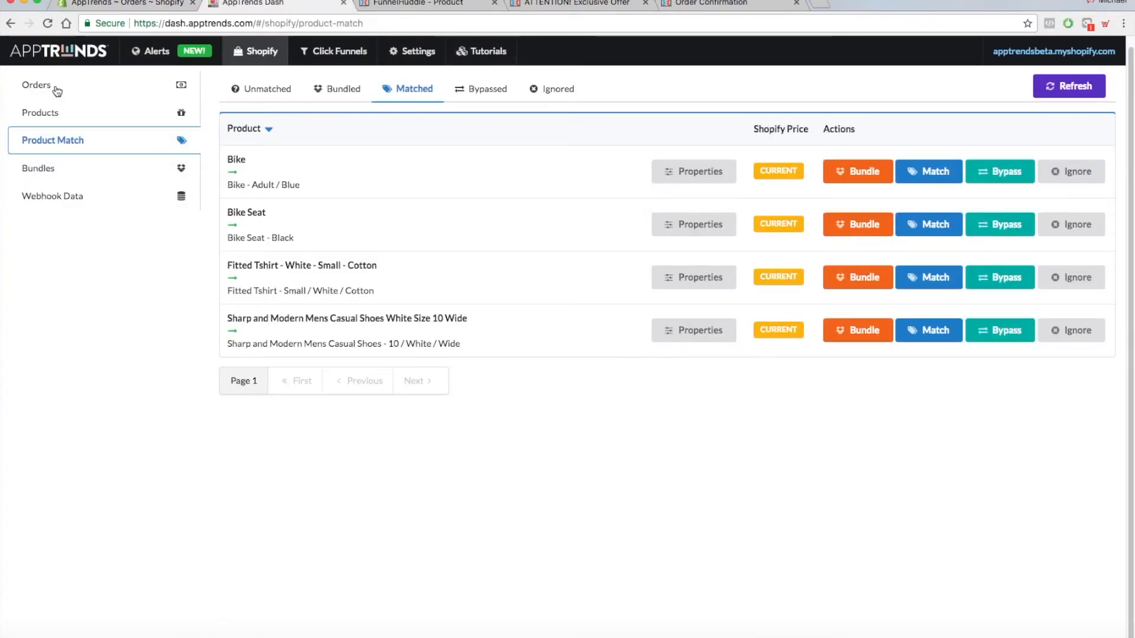
click(51, 120)
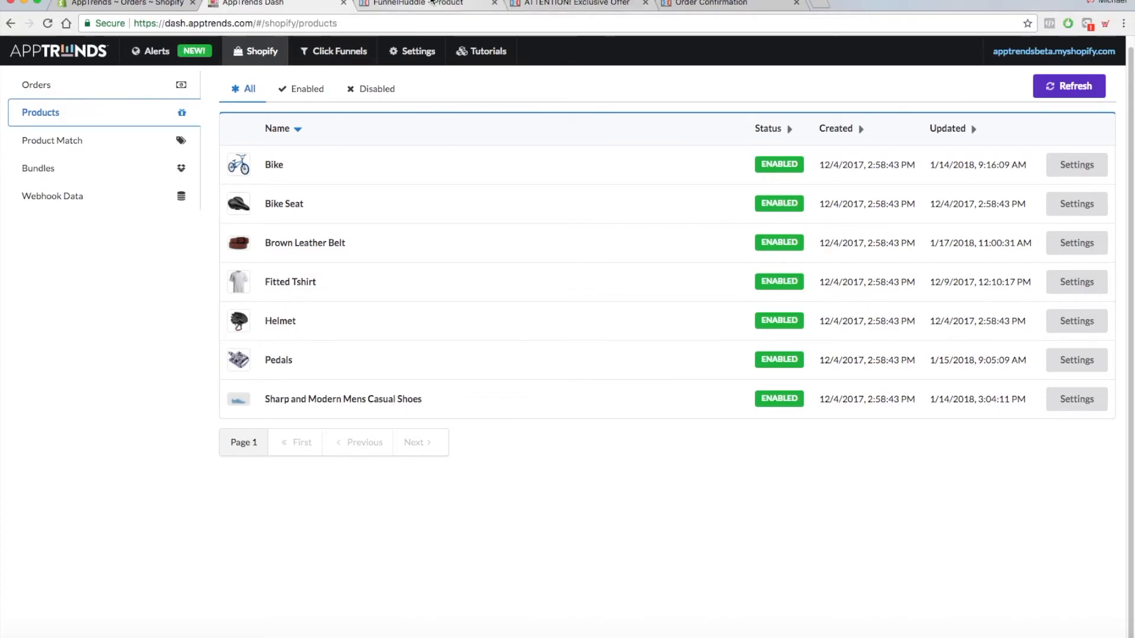
click(449, 4)
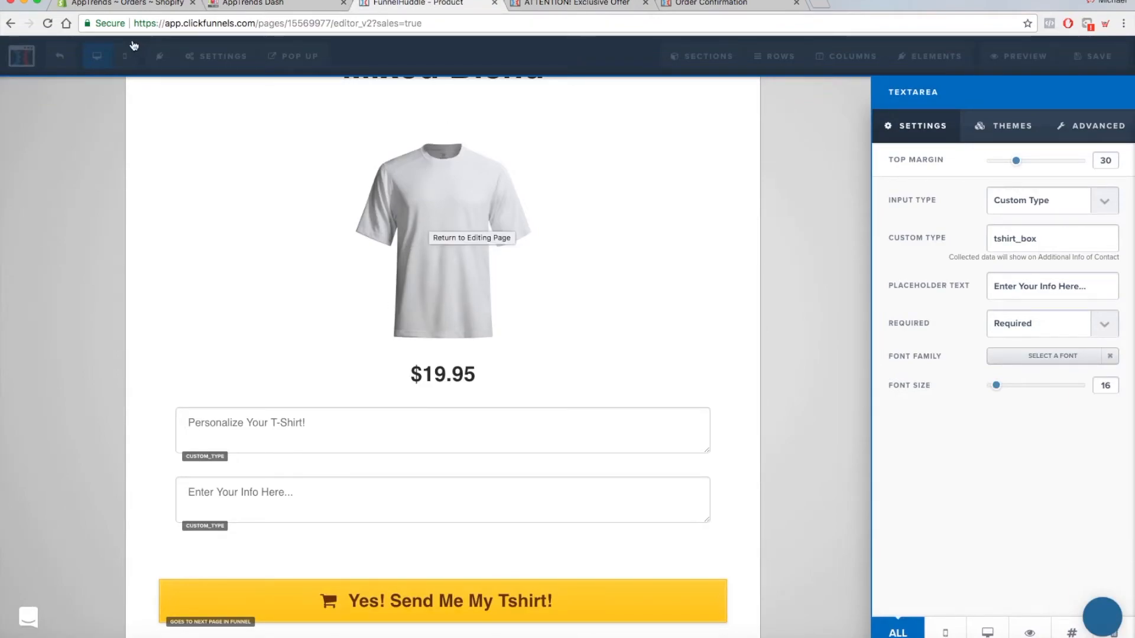
click(126, 7)
click(254, 4)
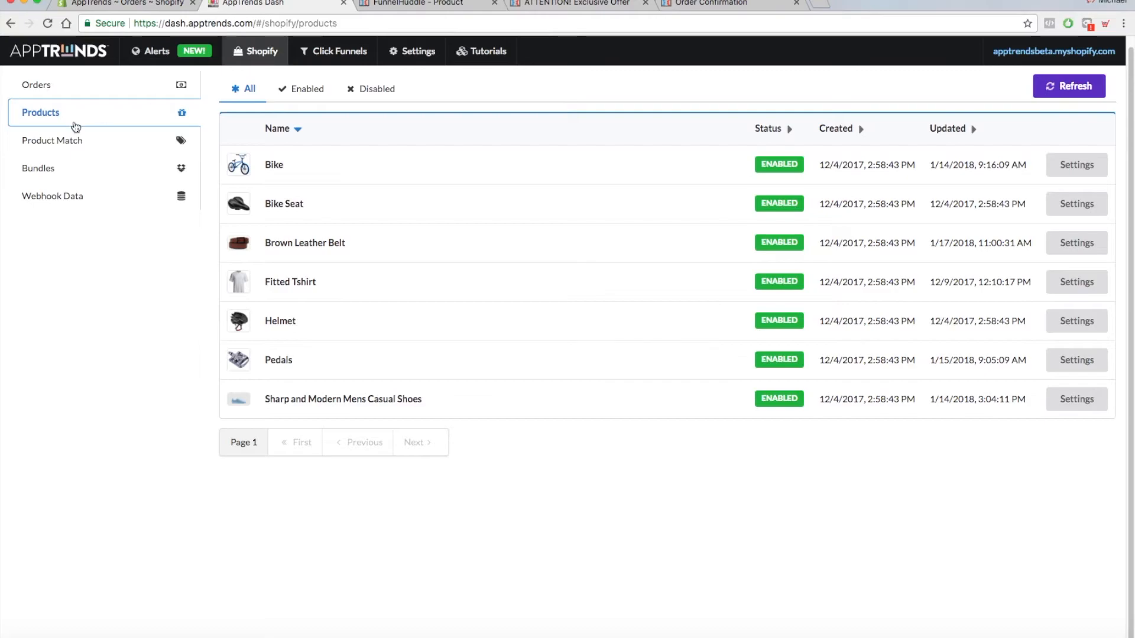
- View the matched Fitted Tshirt in the dashboard's Product Match list and check the custom type name of the sales page's text area
click(72, 142)
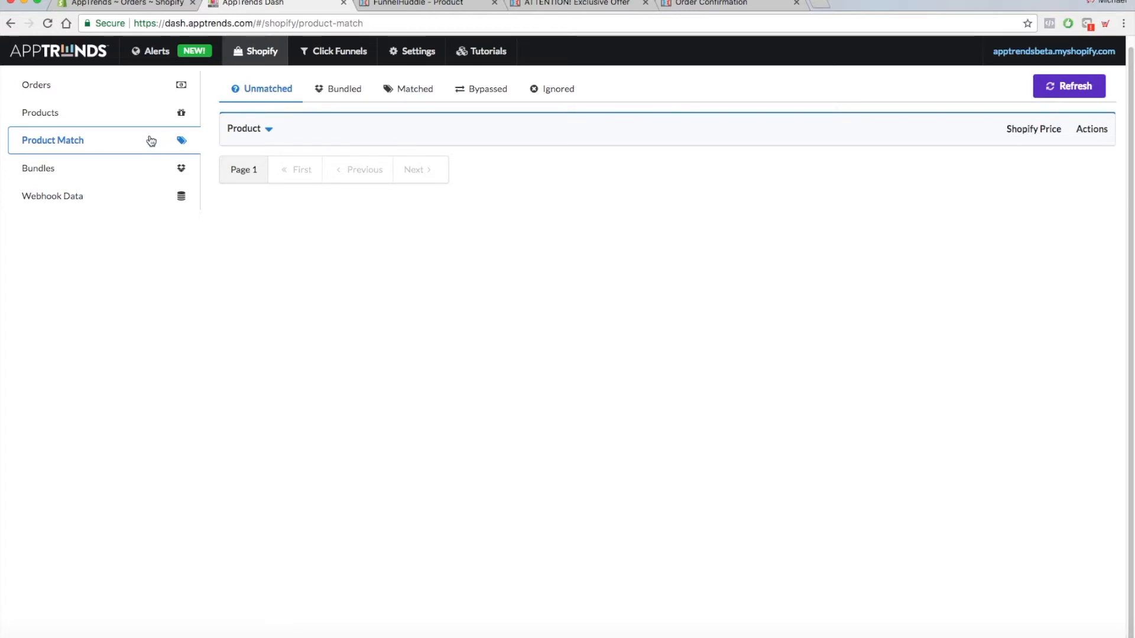
click(396, 92)
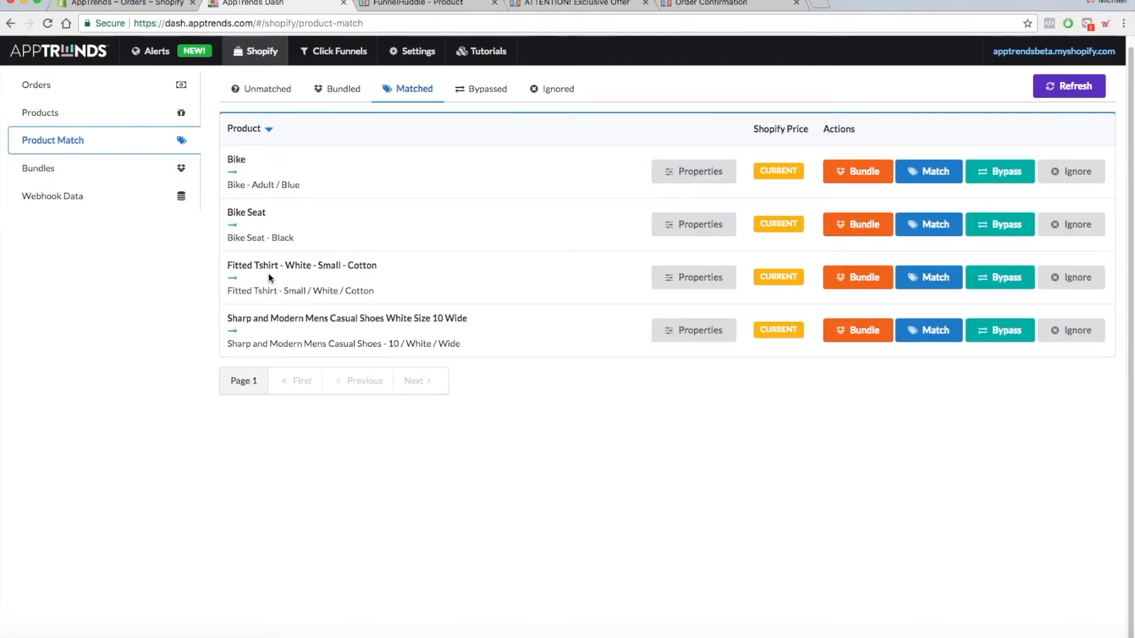
drag(230, 265, 380, 266)
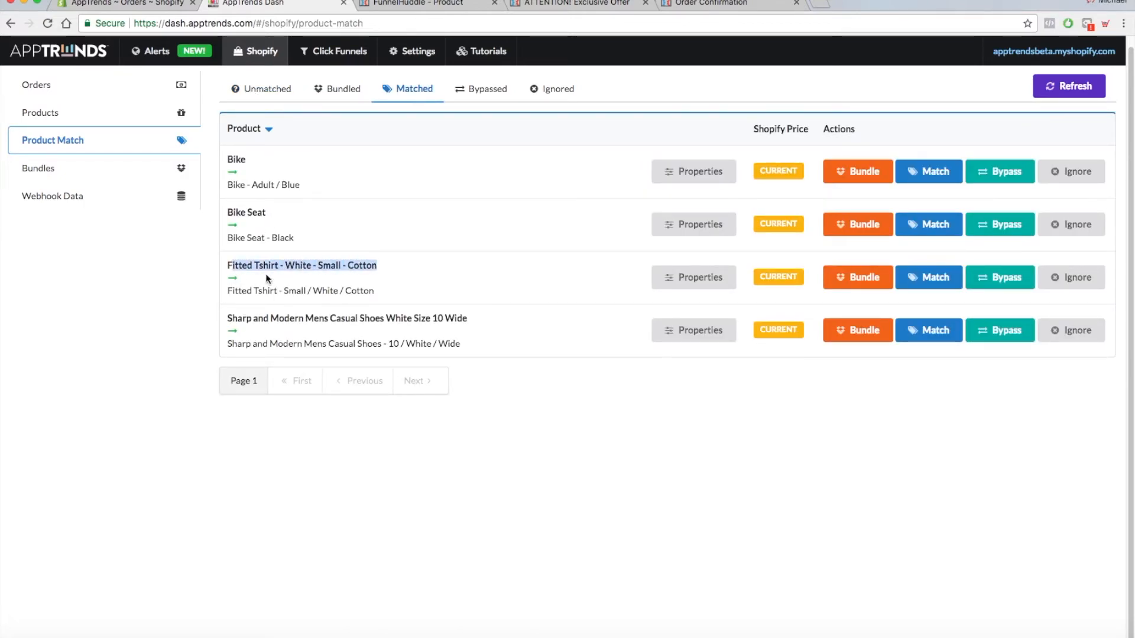
click(399, 264)
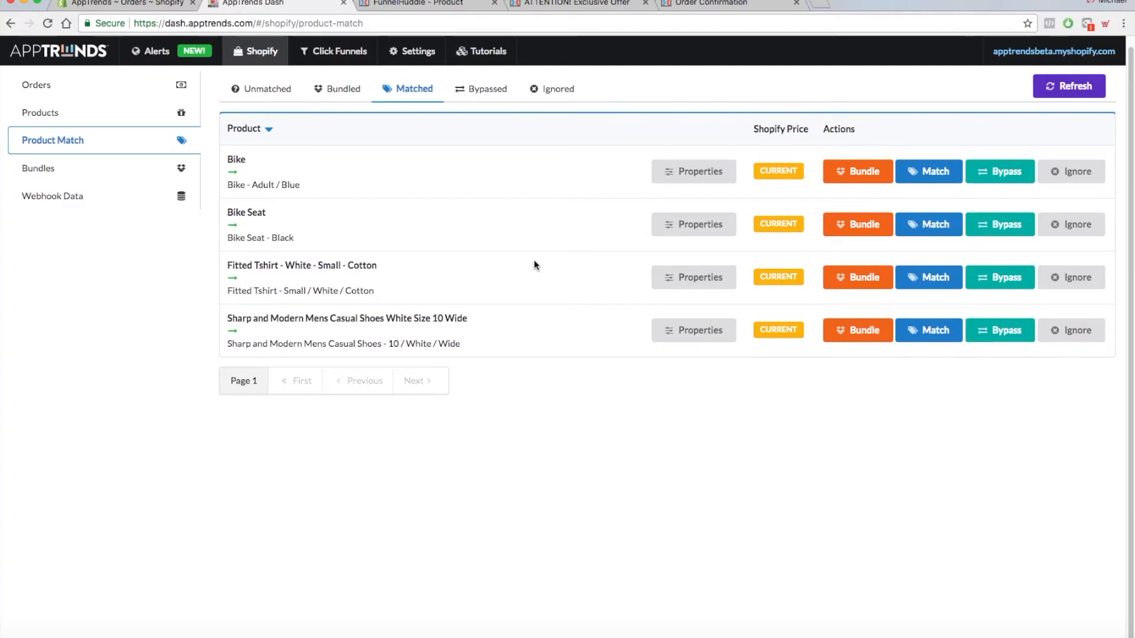
click(450, 5)
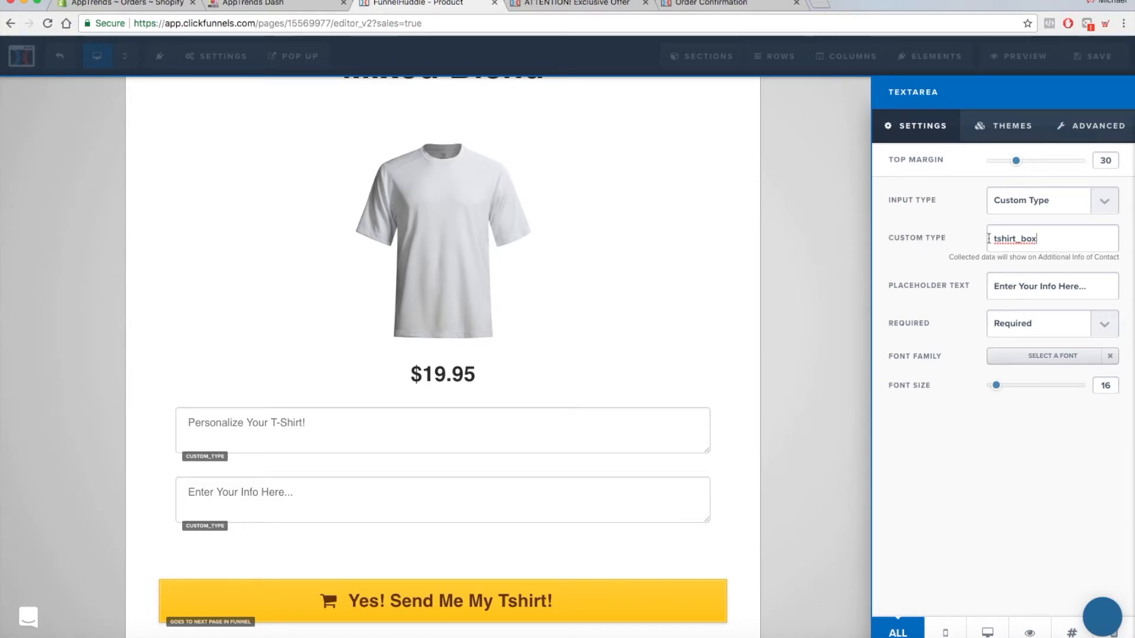
drag(1038, 239, 994, 239)
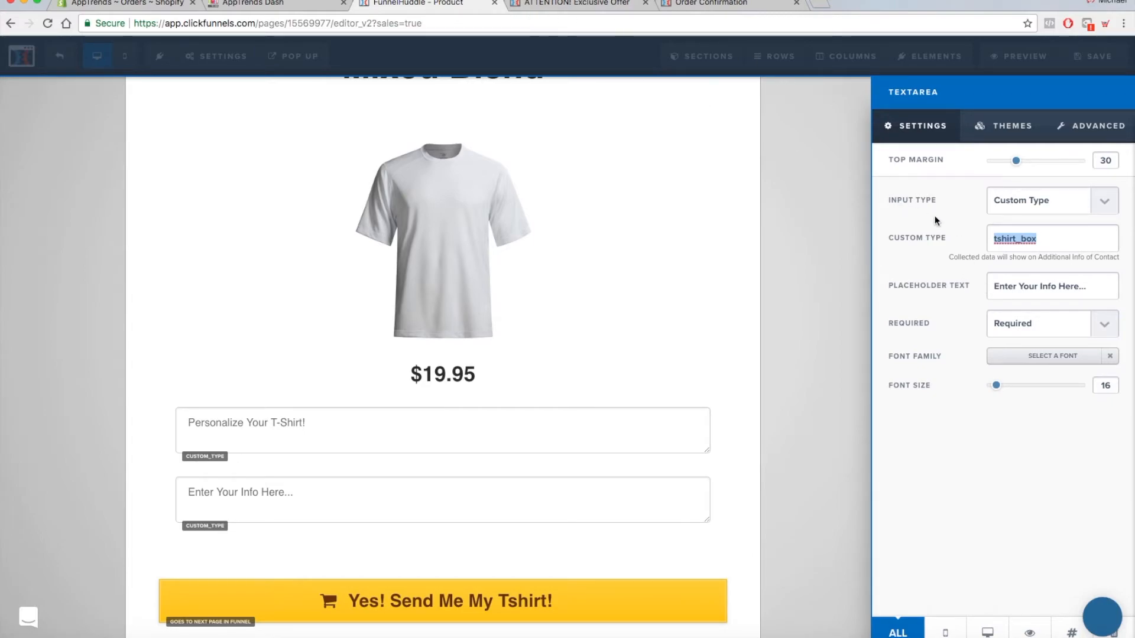
- Return to the AppTrends dashboard, open the matched Fitted Tshirt's order item properties and delete the Tshirt Box property
click(312, 5)
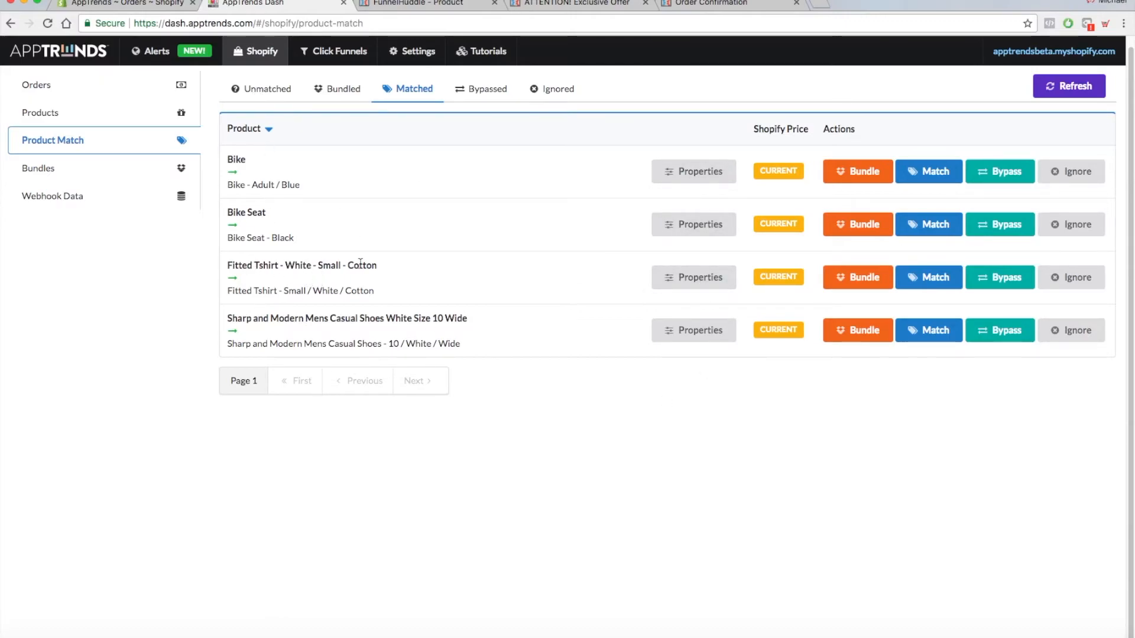
click(691, 281)
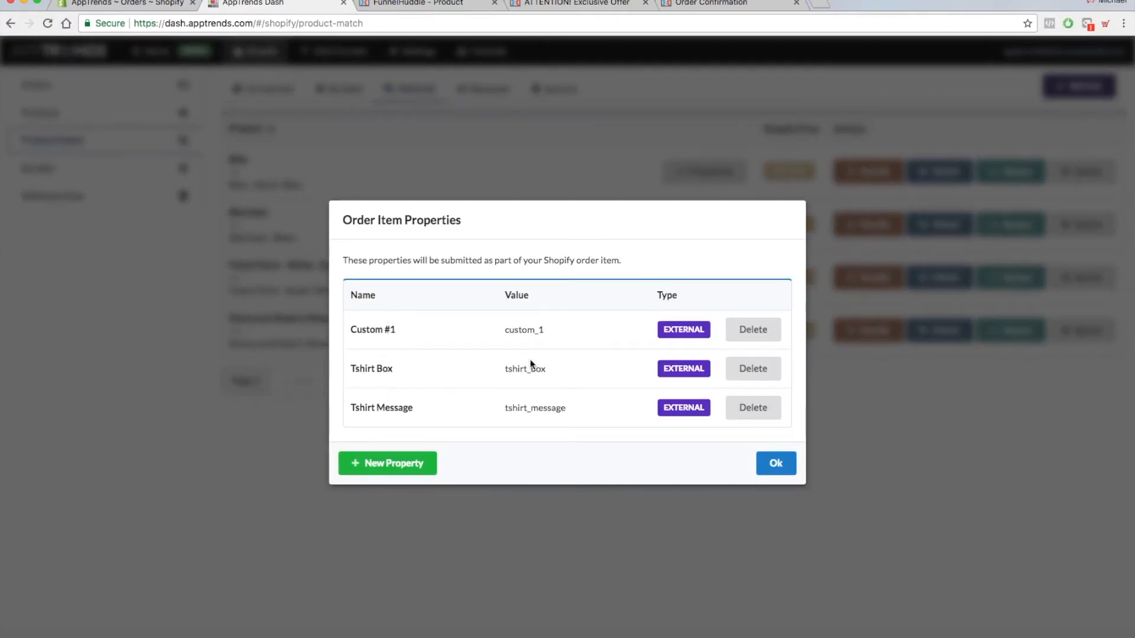
click(757, 372)
click(646, 382)
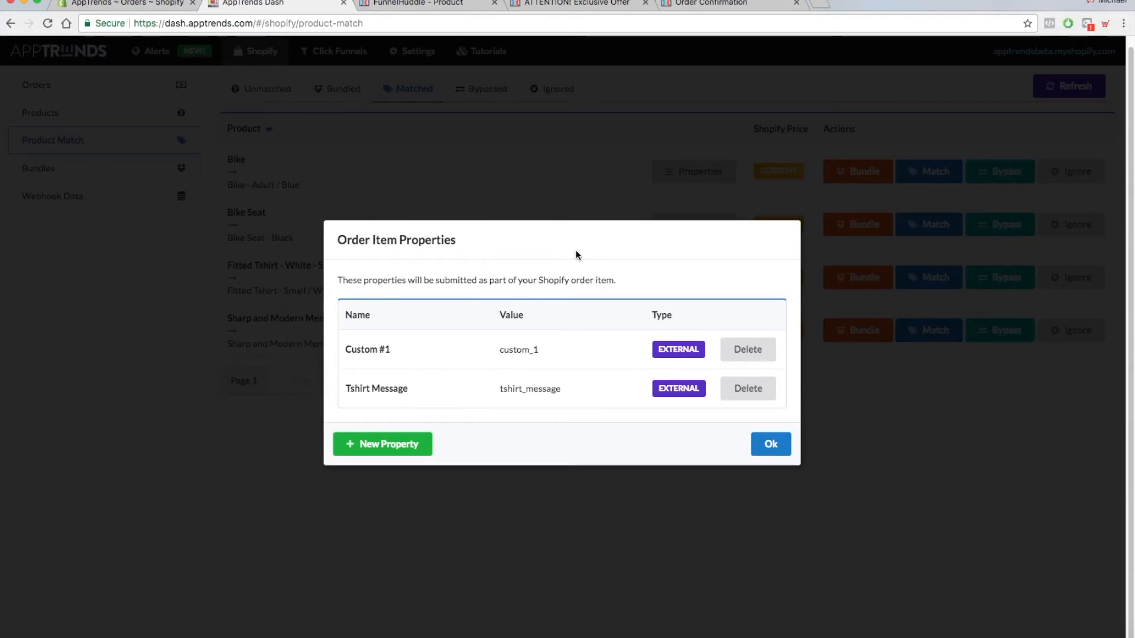
- Recheck the sales page's custom type name and start a new order item property named "Tshirt Box" in the AppTrends dashboard
click(439, 11)
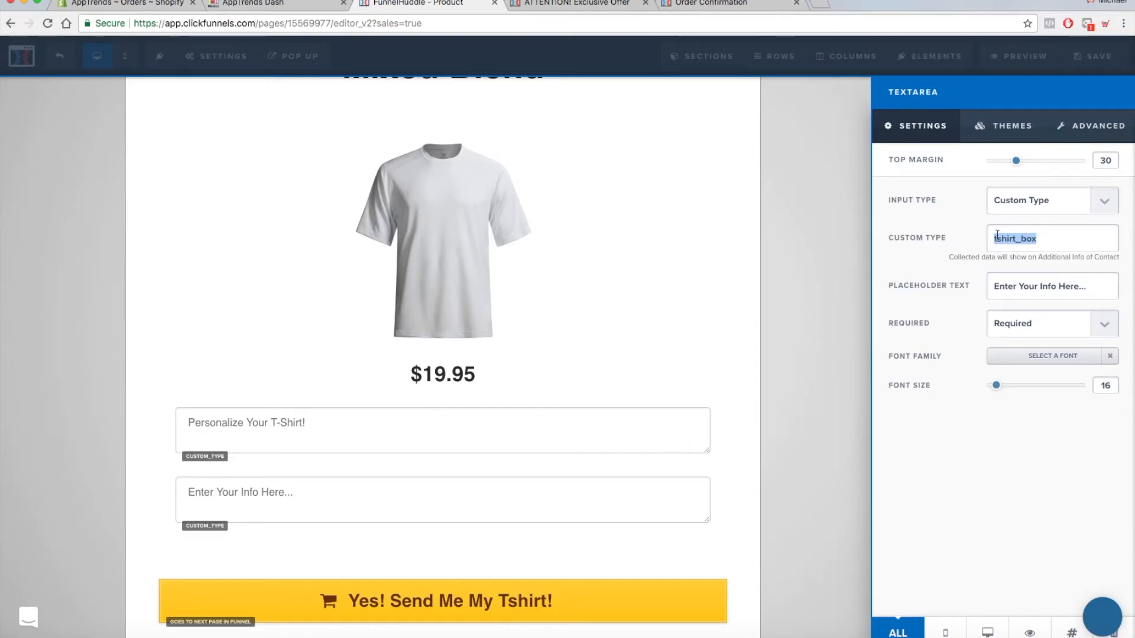
click(278, 5)
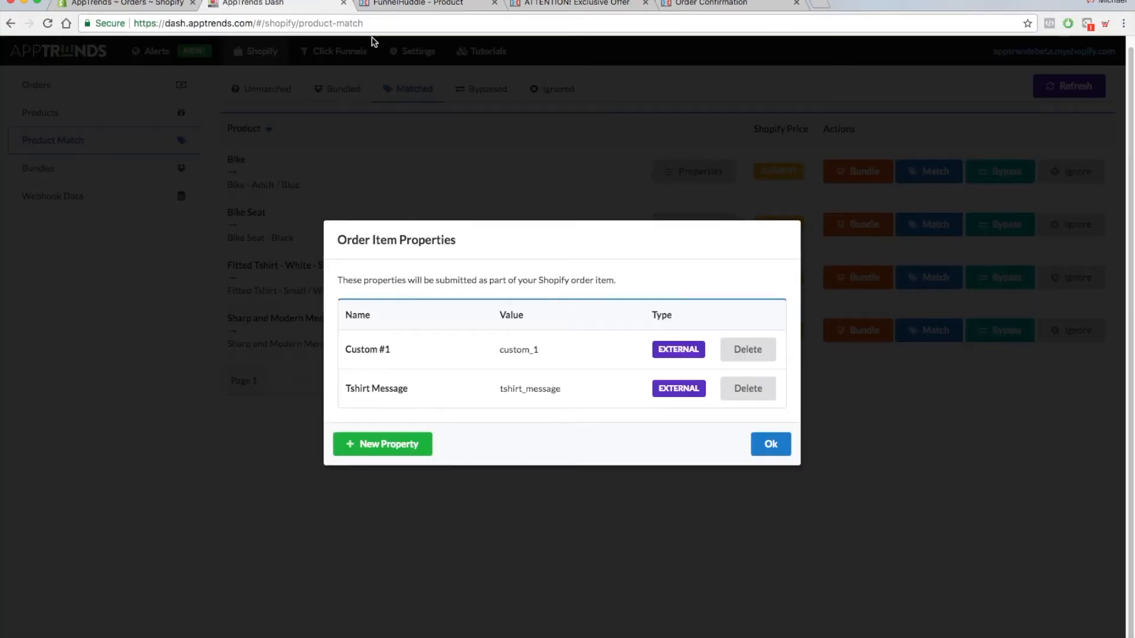
click(402, 448)
click(527, 275)
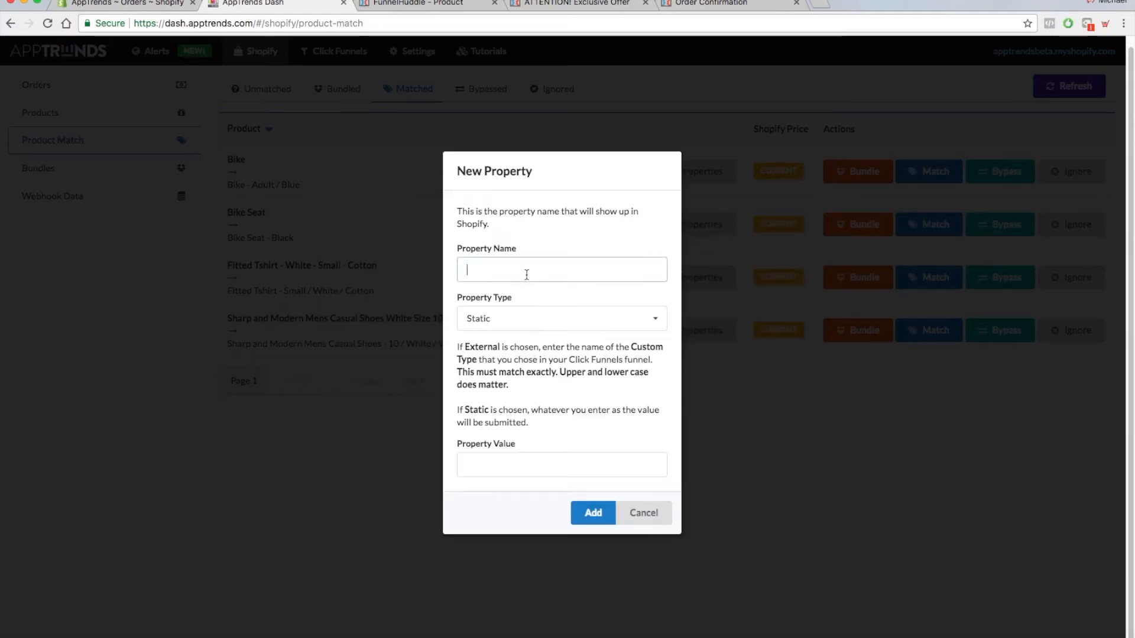
text(T)
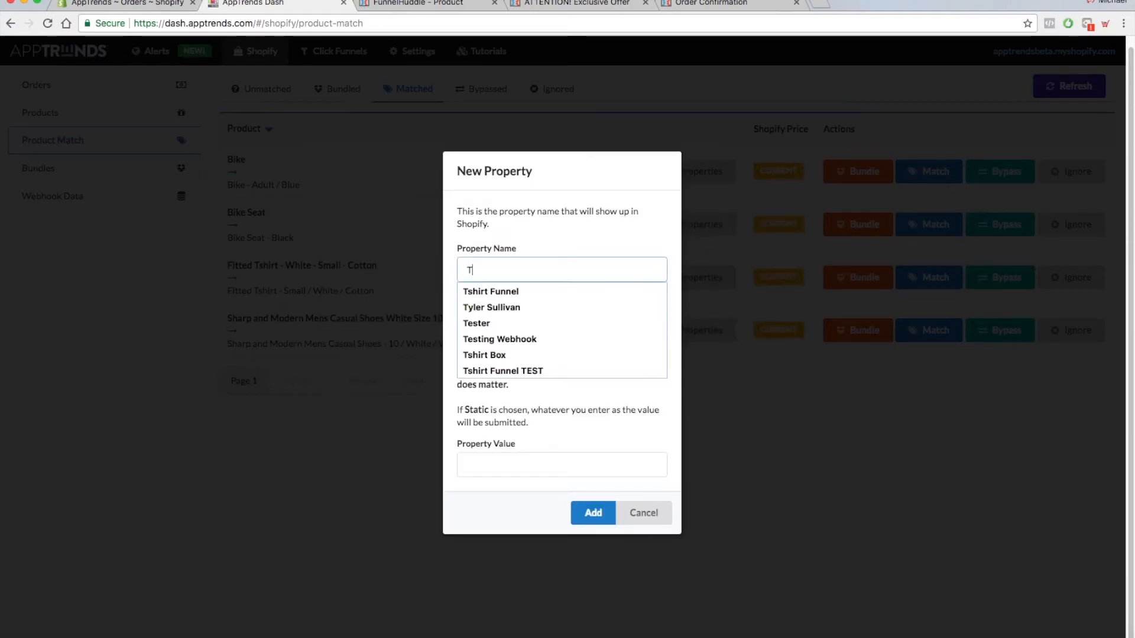
text(shirt)
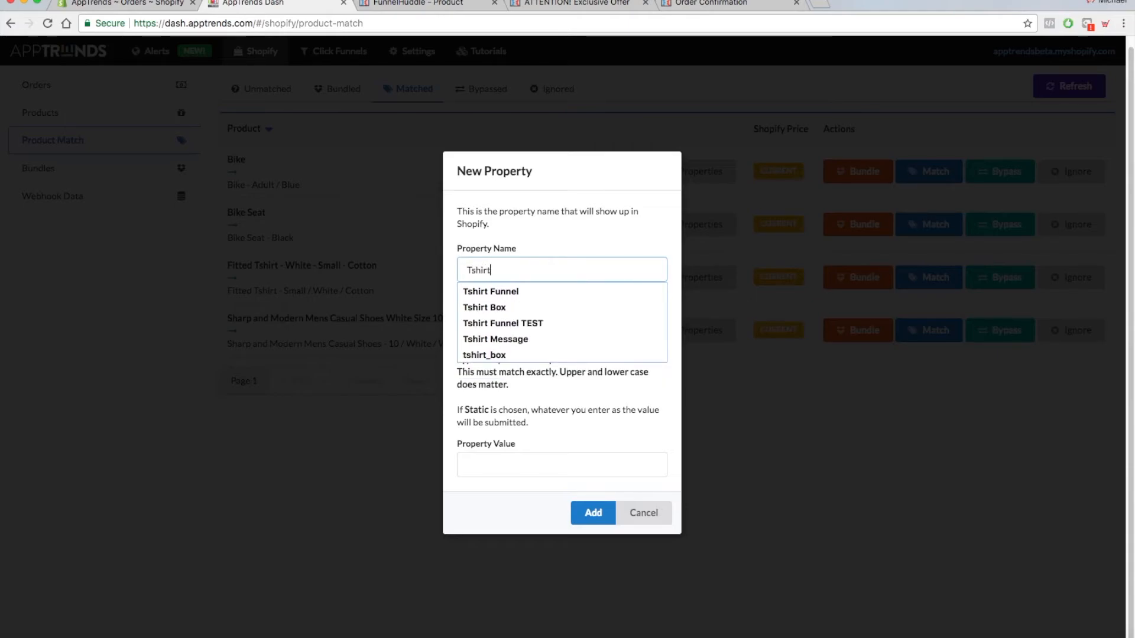
text( Box)
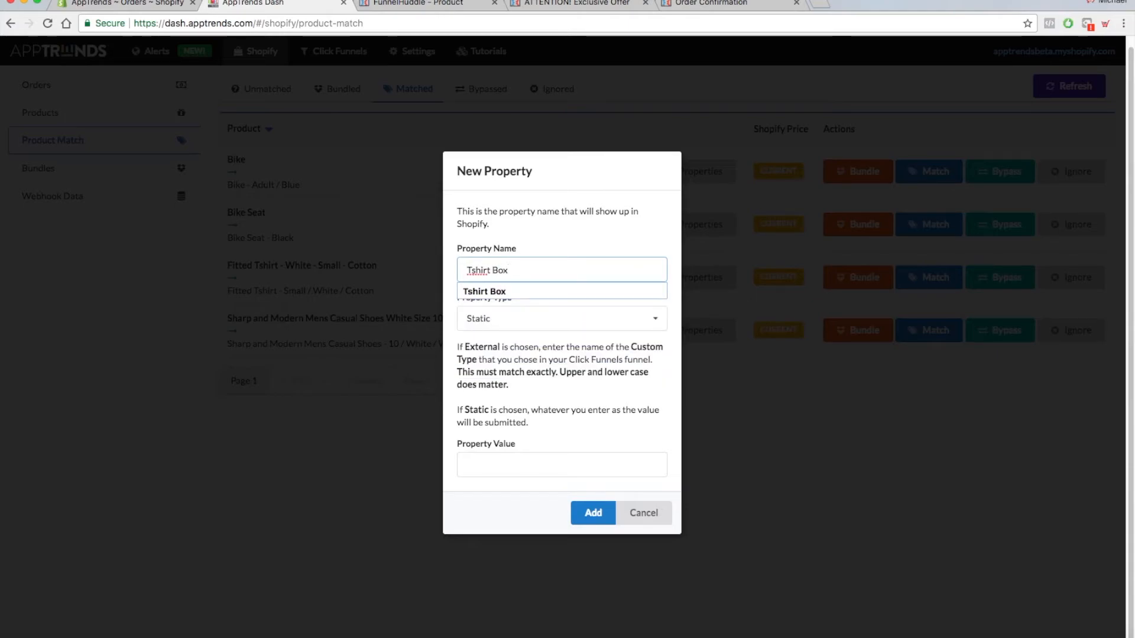
click(593, 231)
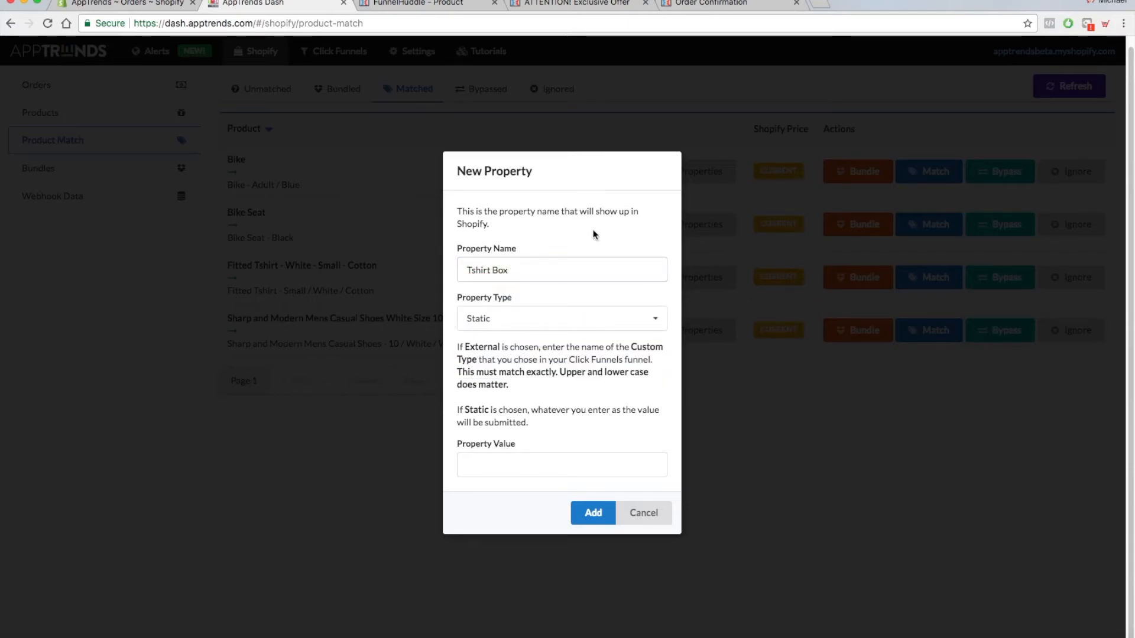
- Set the new Tshirt Box property's type to External
click(520, 325)
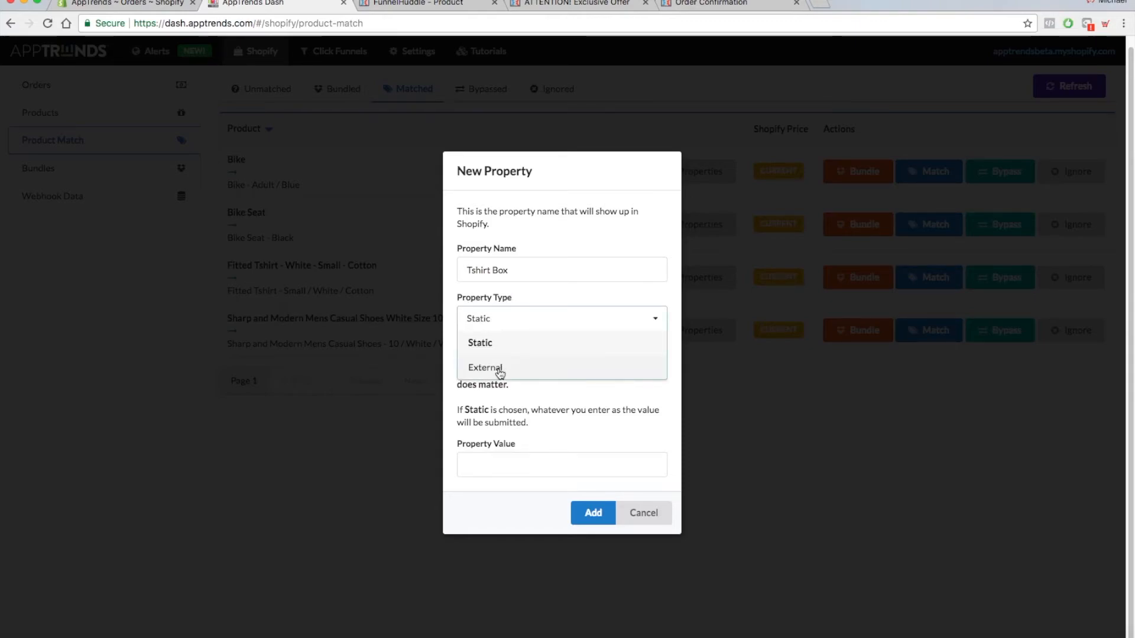
click(528, 290)
click(514, 324)
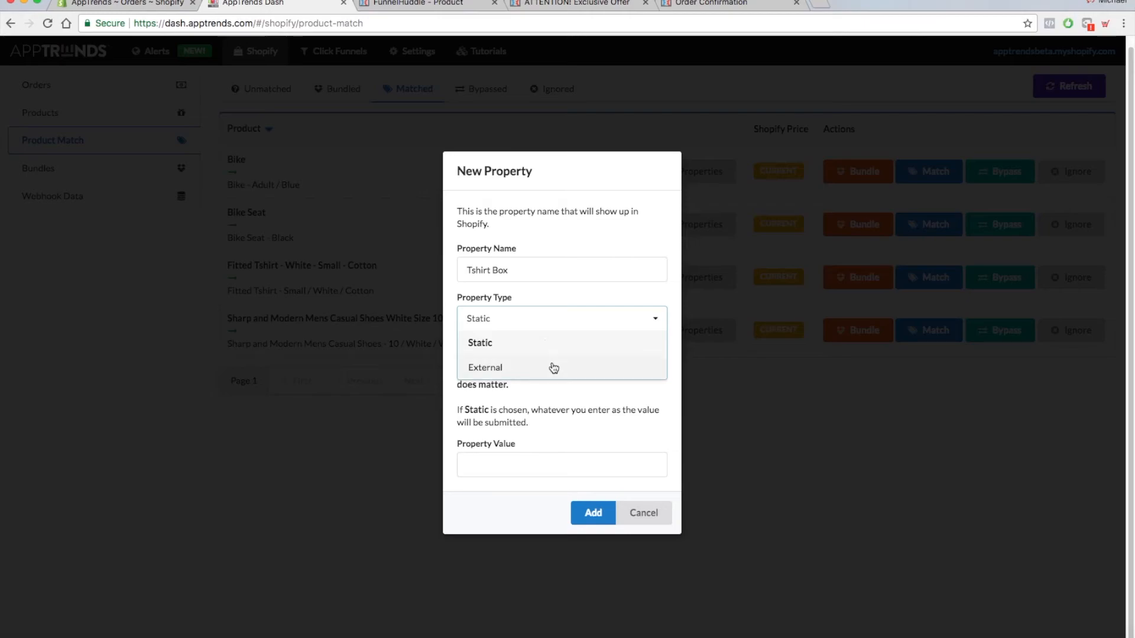
click(547, 370)
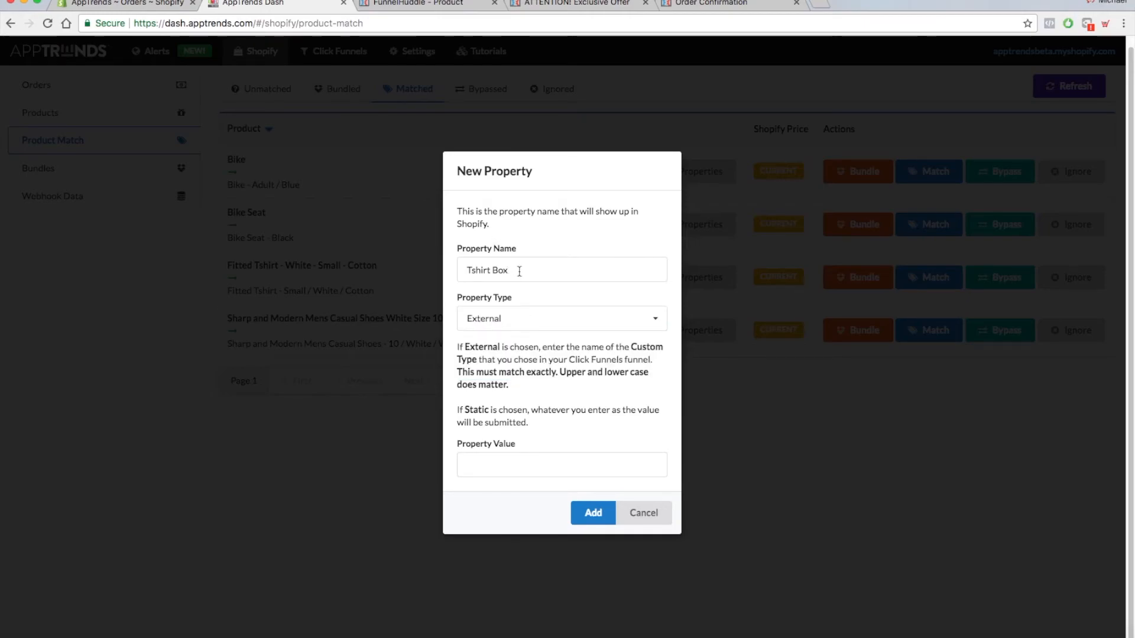
- Choose External as the new Tshirt Box property's type and set its property value to tshirt_box
click(514, 313)
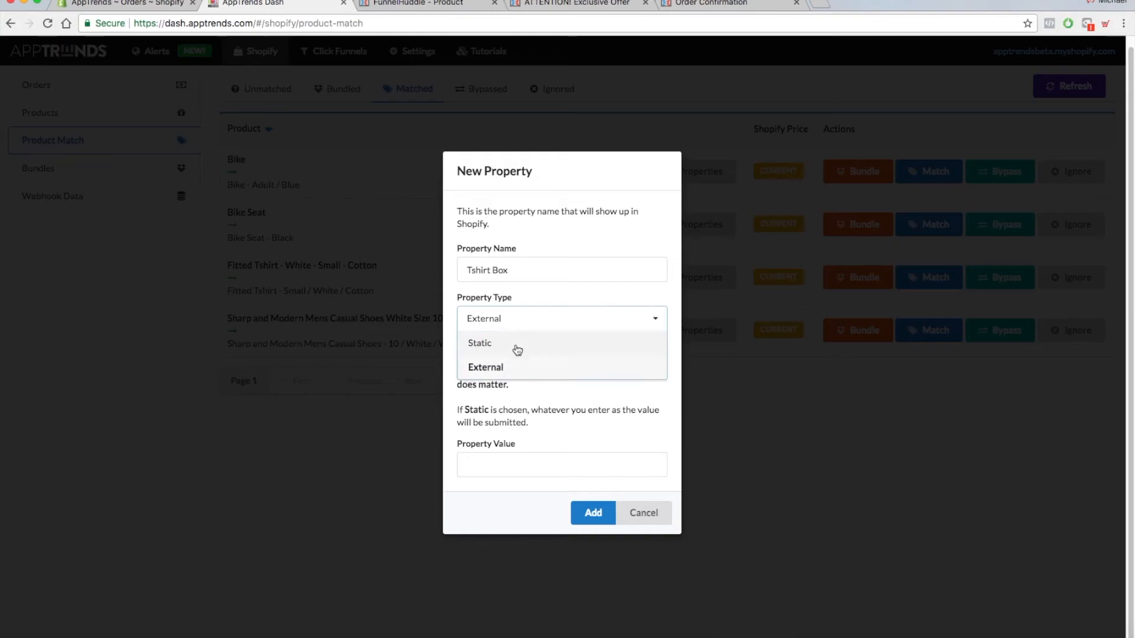
click(514, 371)
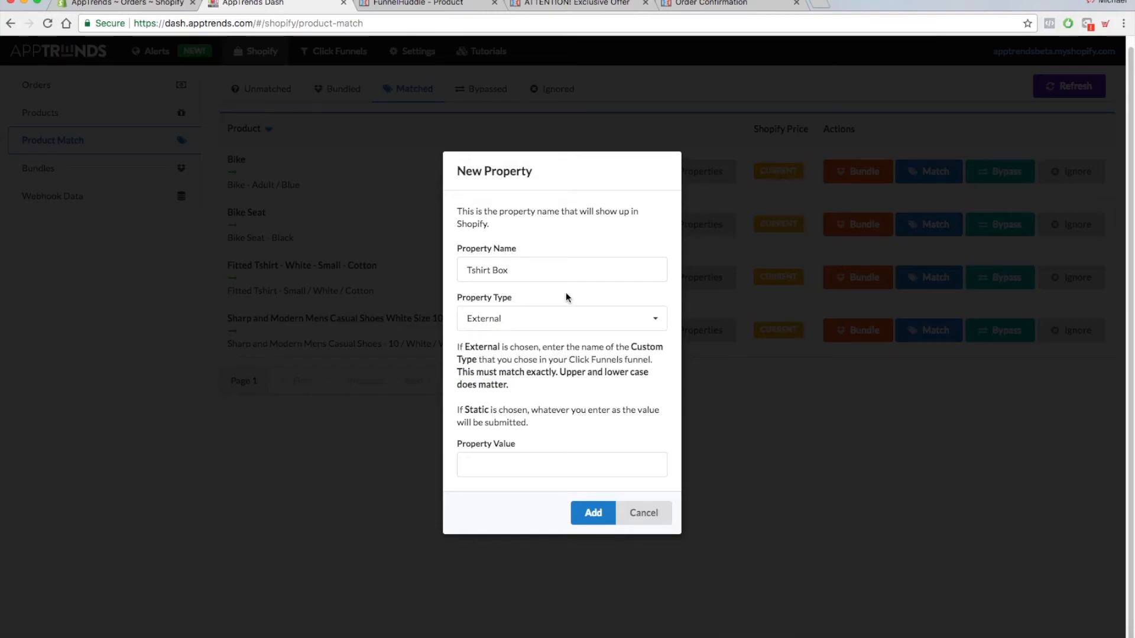
triple_click(534, 442)
click(496, 466)
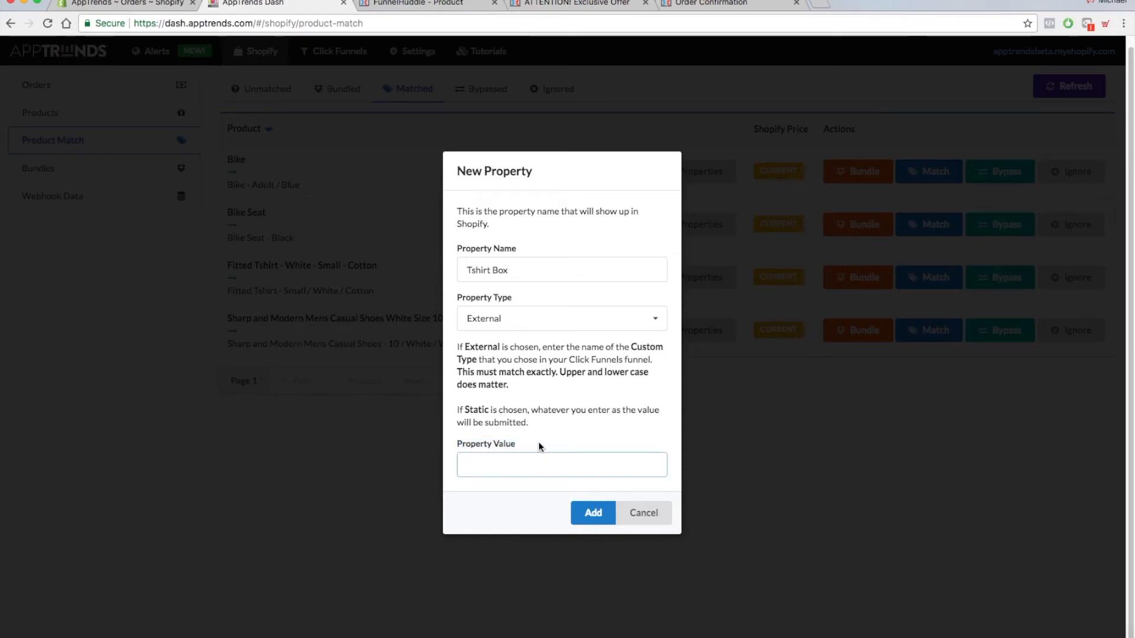
text(tshirt_box)
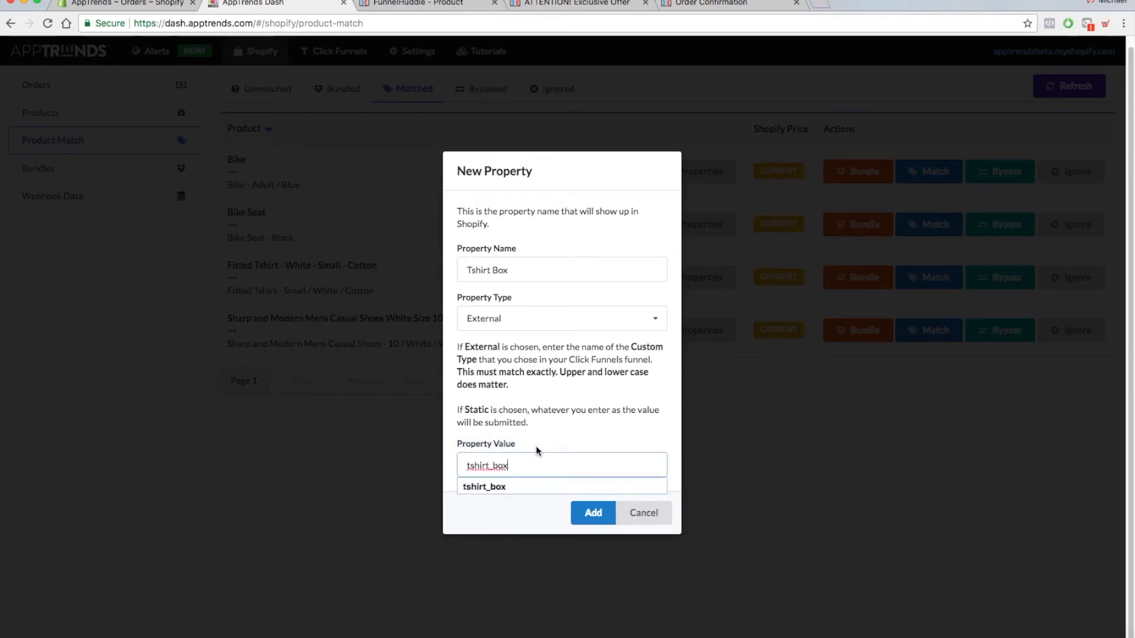
click(535, 446)
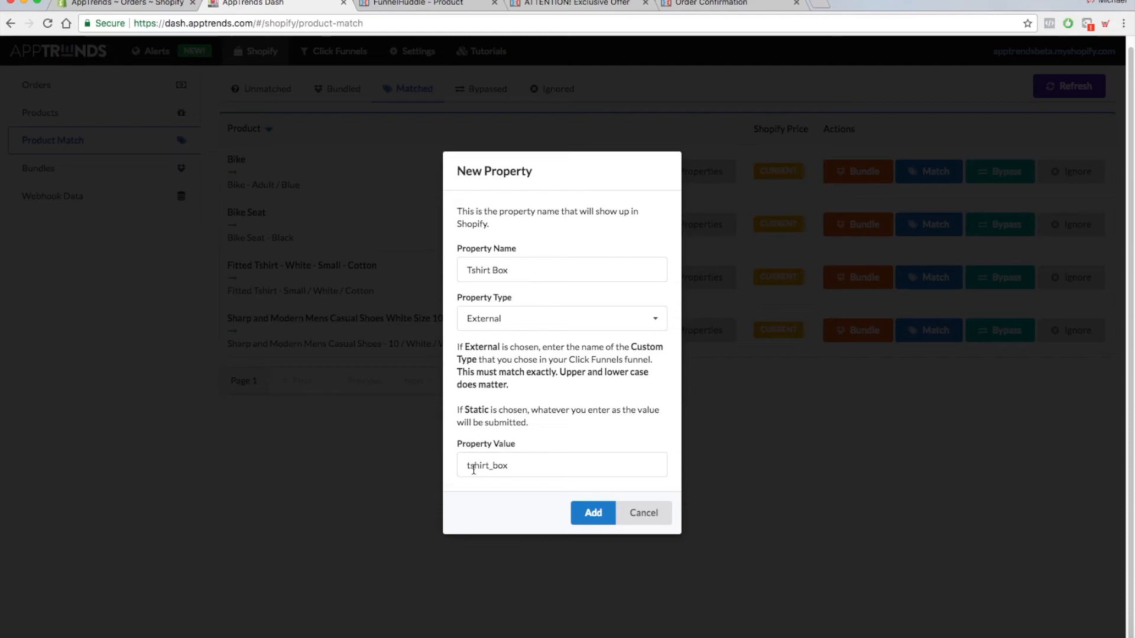
- Check the value against the text area's custom type in the ClickFunnels editor, and add the Tshirt Box property in the AppTrends dashboard
click(388, 8)
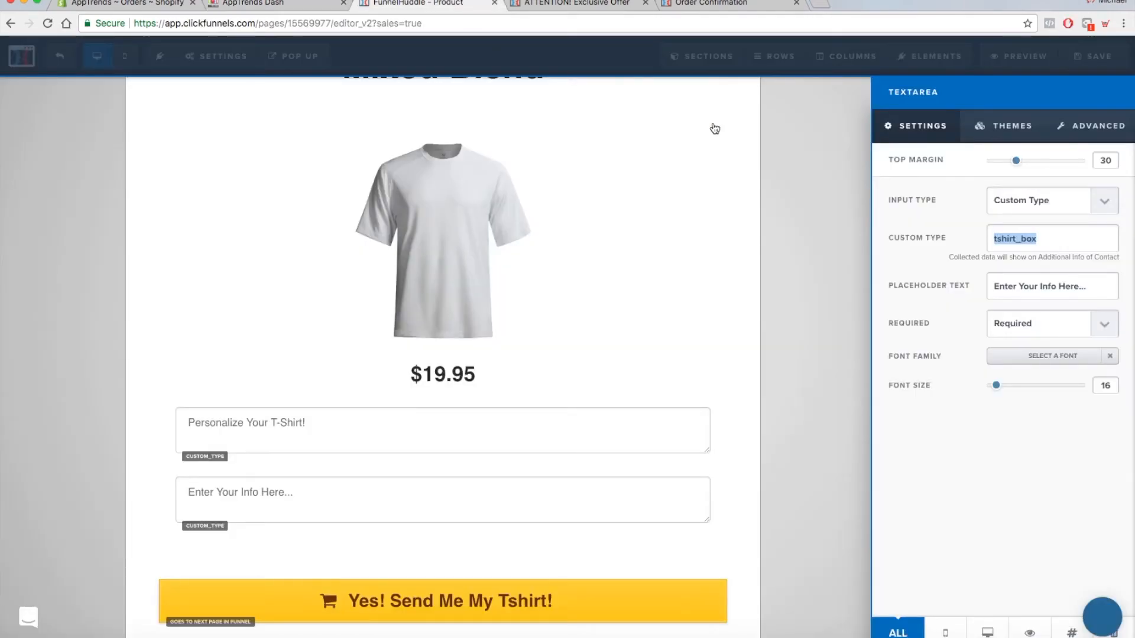
click(1043, 238)
drag(1043, 238, 990, 240)
click(245, 8)
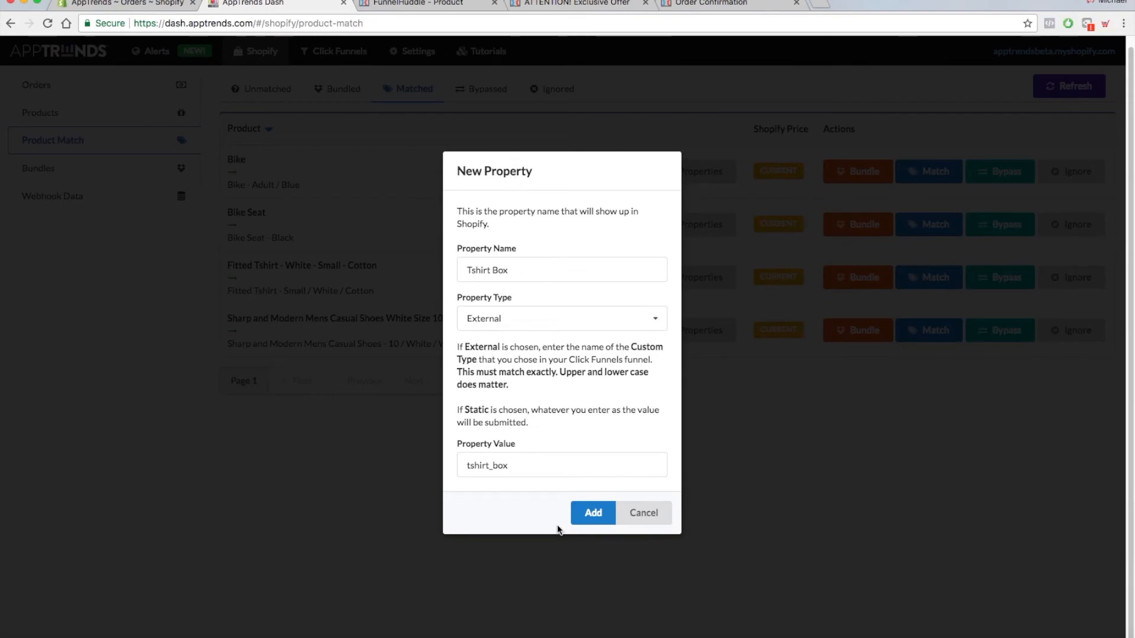
click(590, 512)
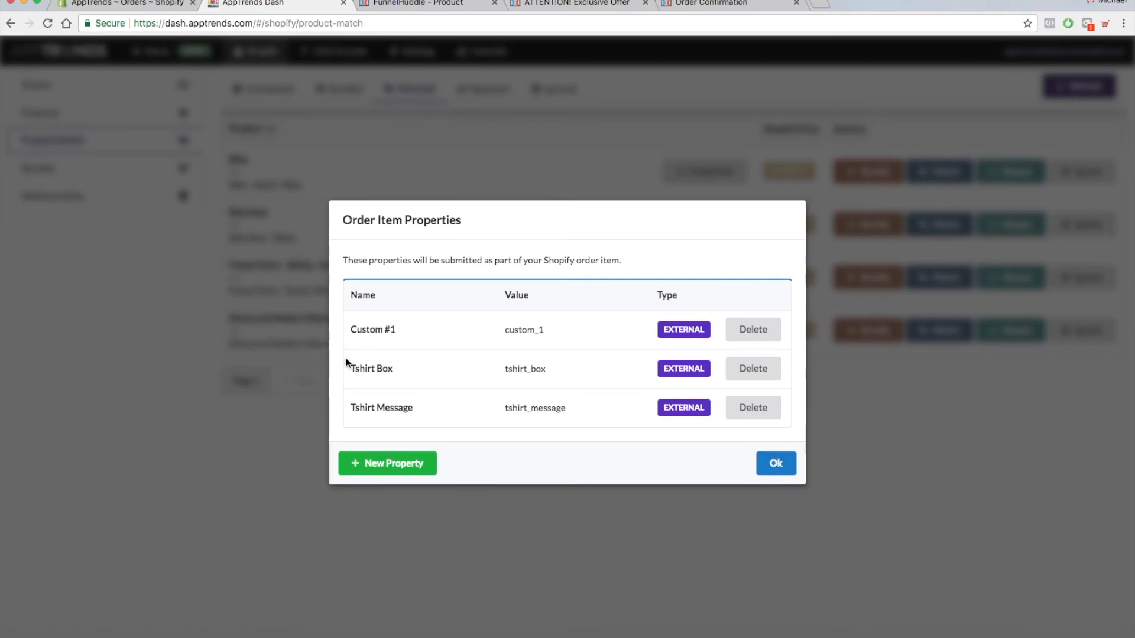
- Compare the Tshirt Box property's name and value with the custom type in the ClickFunnels editor, and close the order item properties
drag(351, 367, 395, 369)
drag(505, 369, 549, 372)
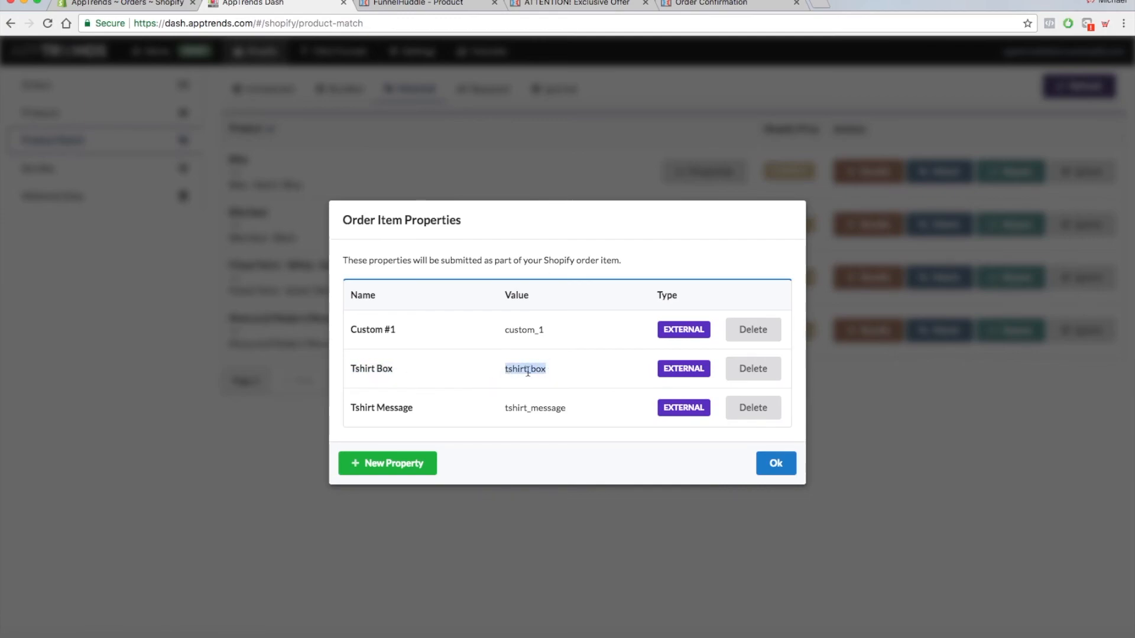
click(359, 5)
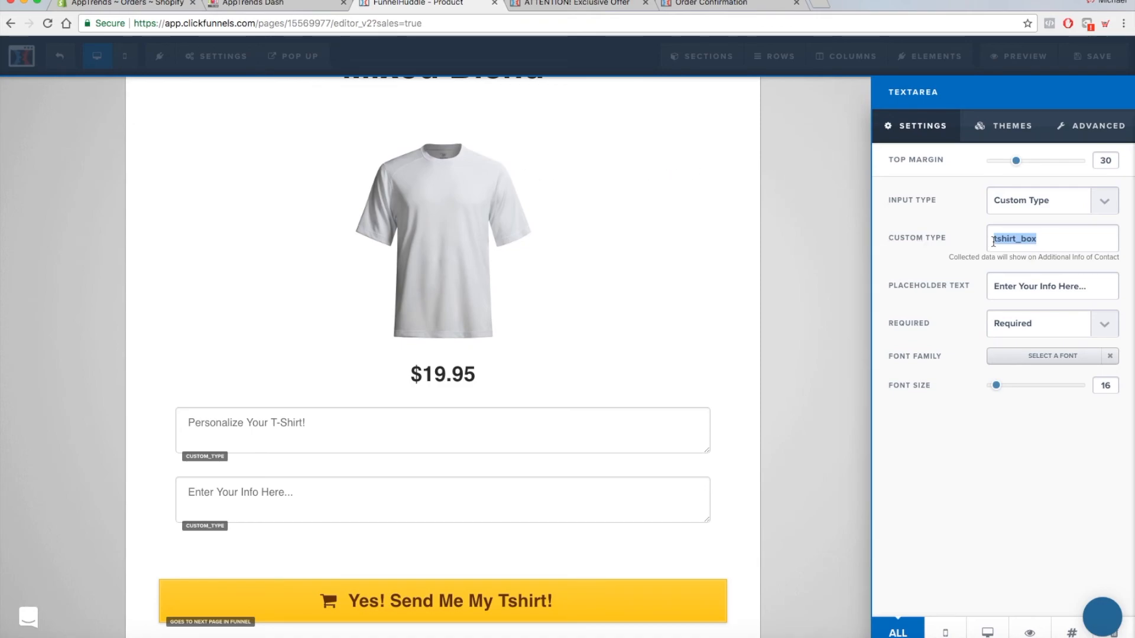
click(1028, 239)
drag(1034, 239, 988, 238)
click(290, 6)
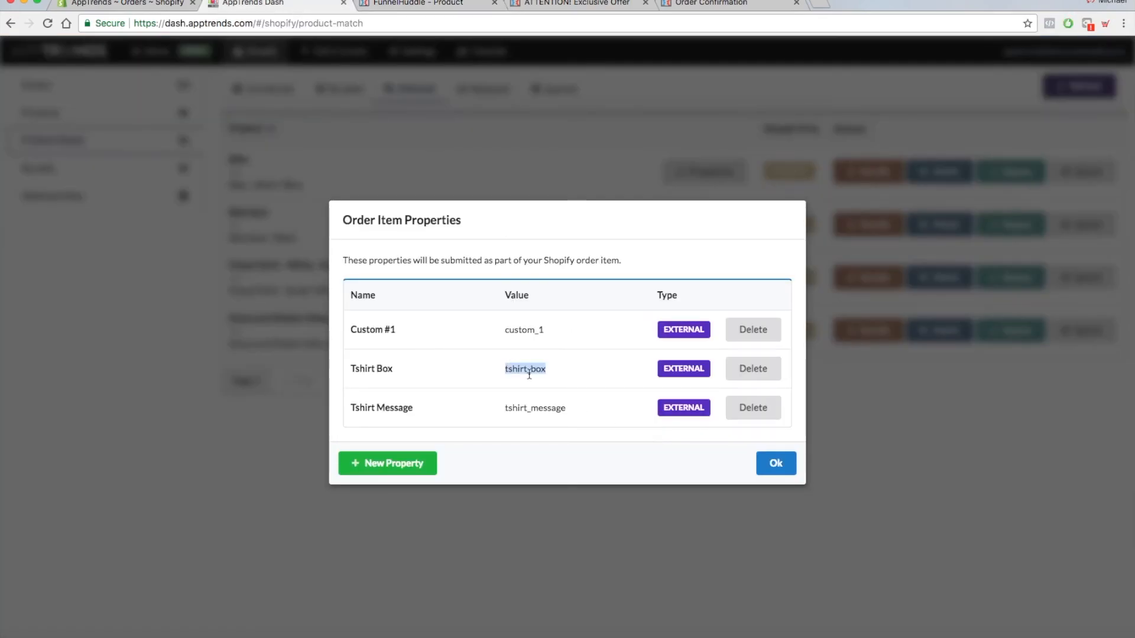
click(776, 464)
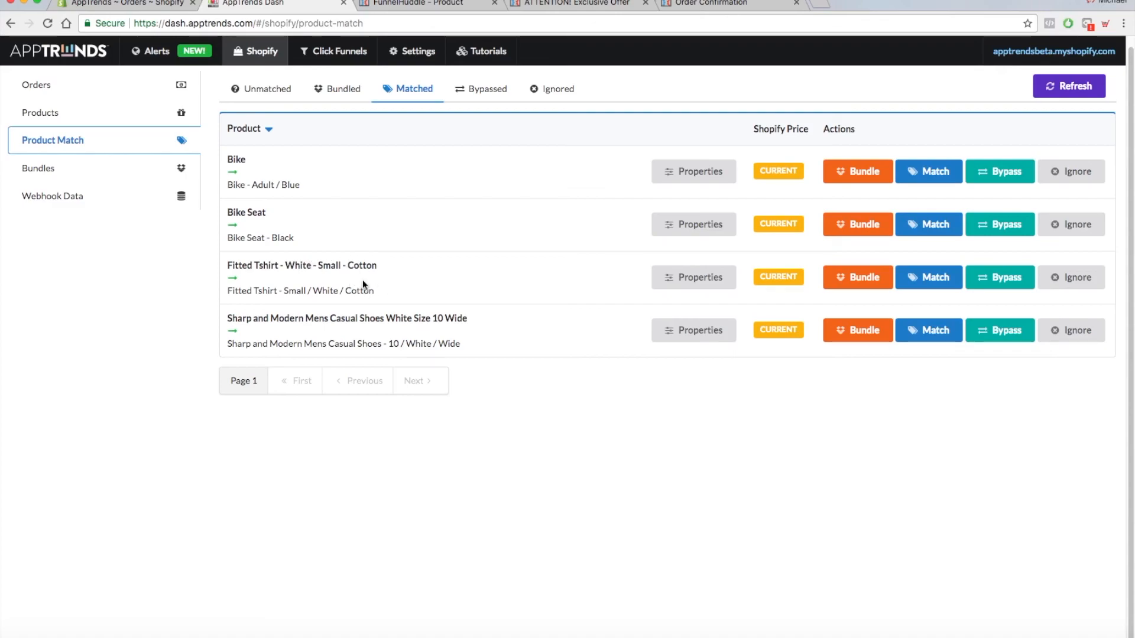
- Reopen the Fitted Tshirt's order item properties, check the Tshirt Box value and close the dialog
click(675, 272)
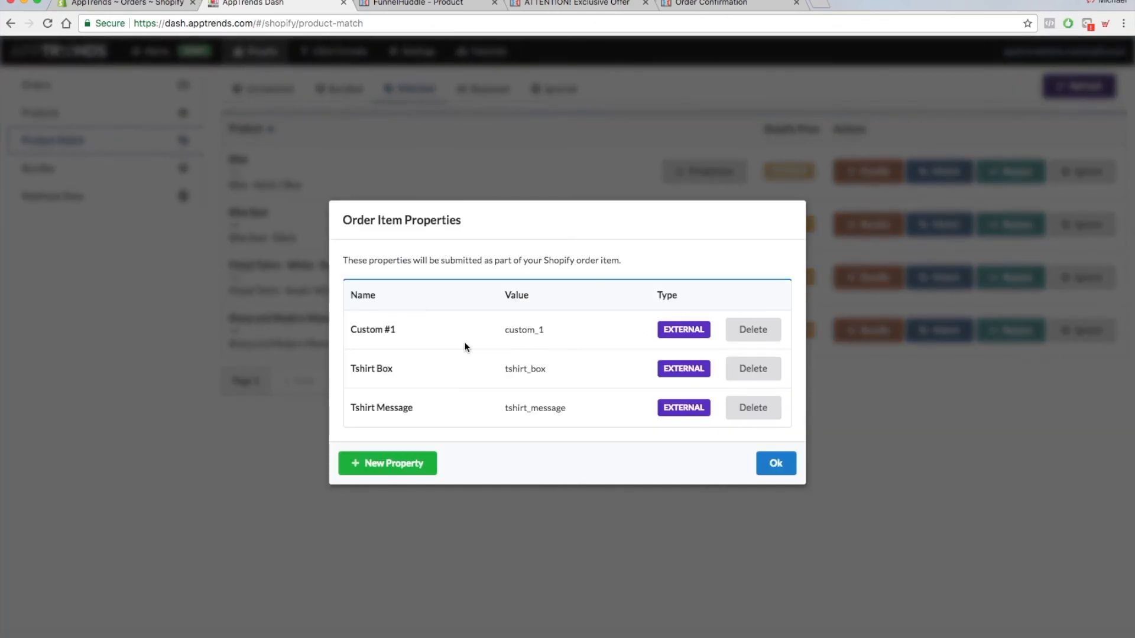
drag(502, 369, 553, 370)
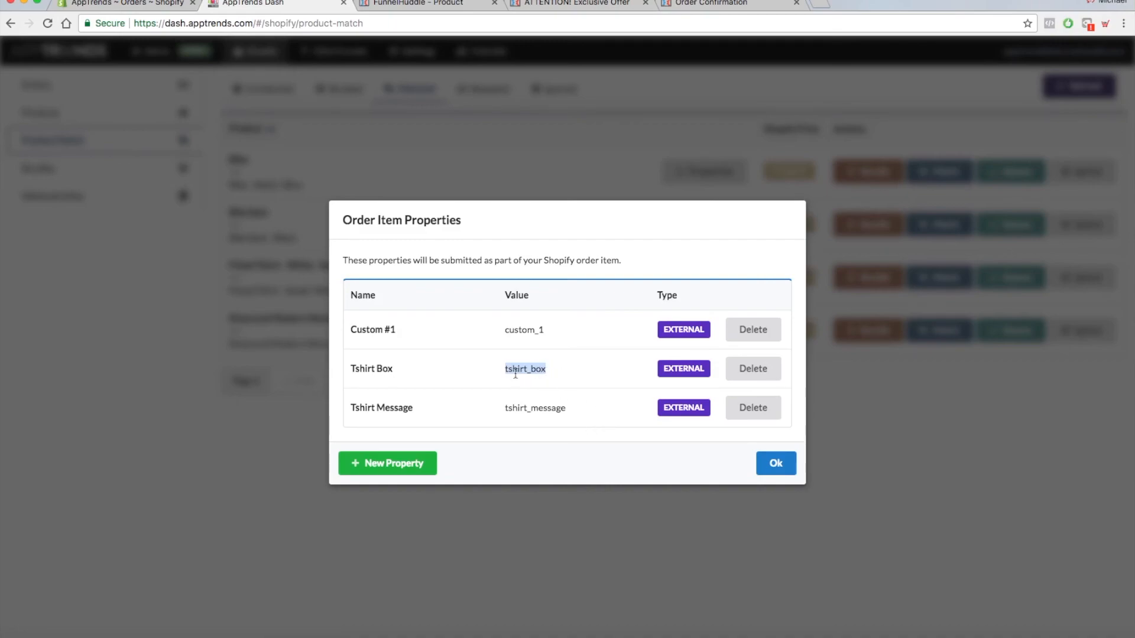
click(775, 466)
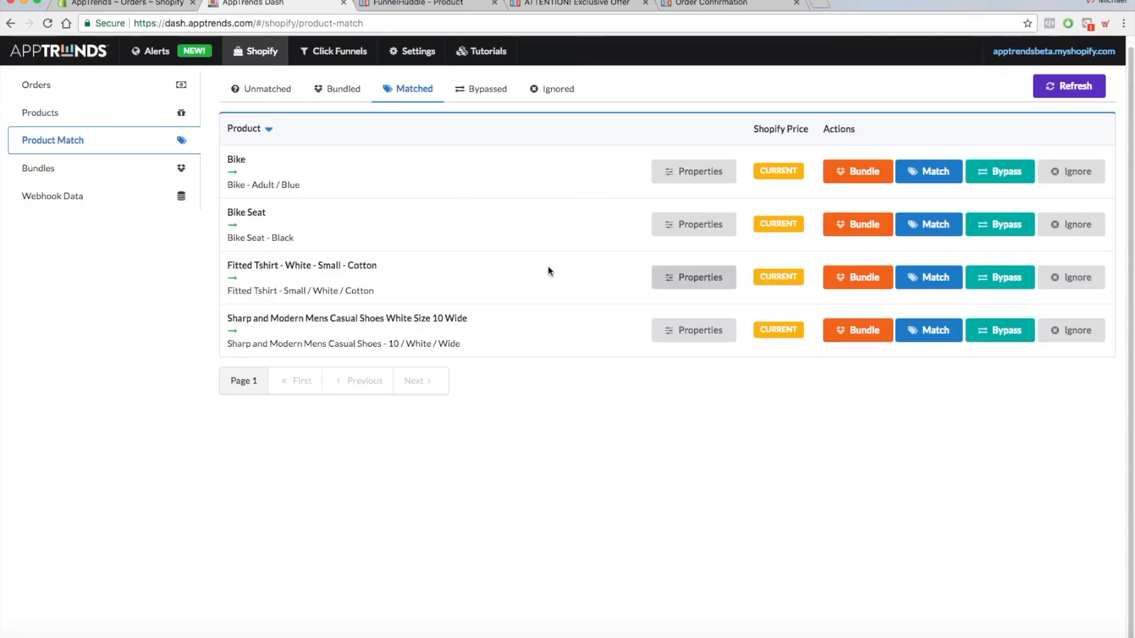
- Switch to the Shopify admin, open the newest order and examine the Fitted Tshirt's Tshirt Message property
click(127, 4)
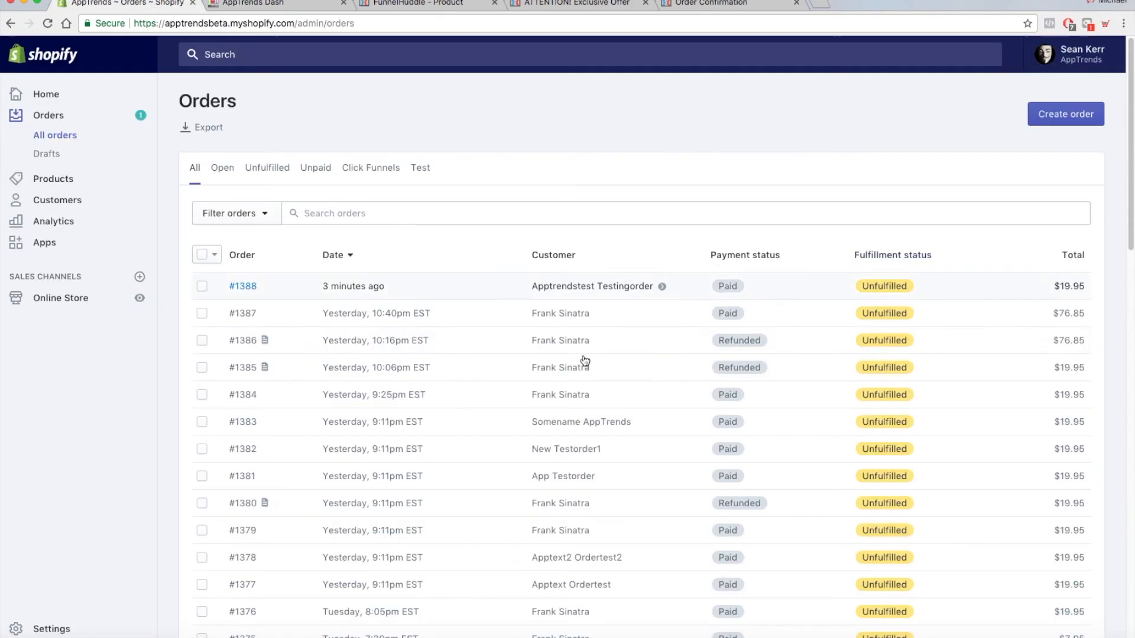
click(46, 114)
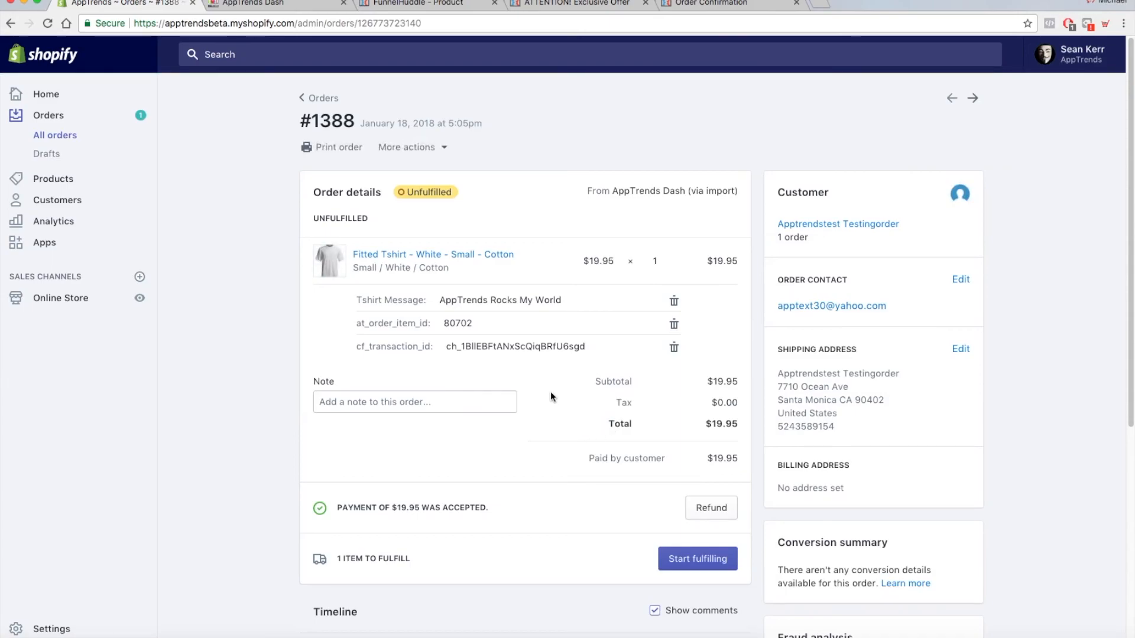
scroll(550, 391, down, 2)
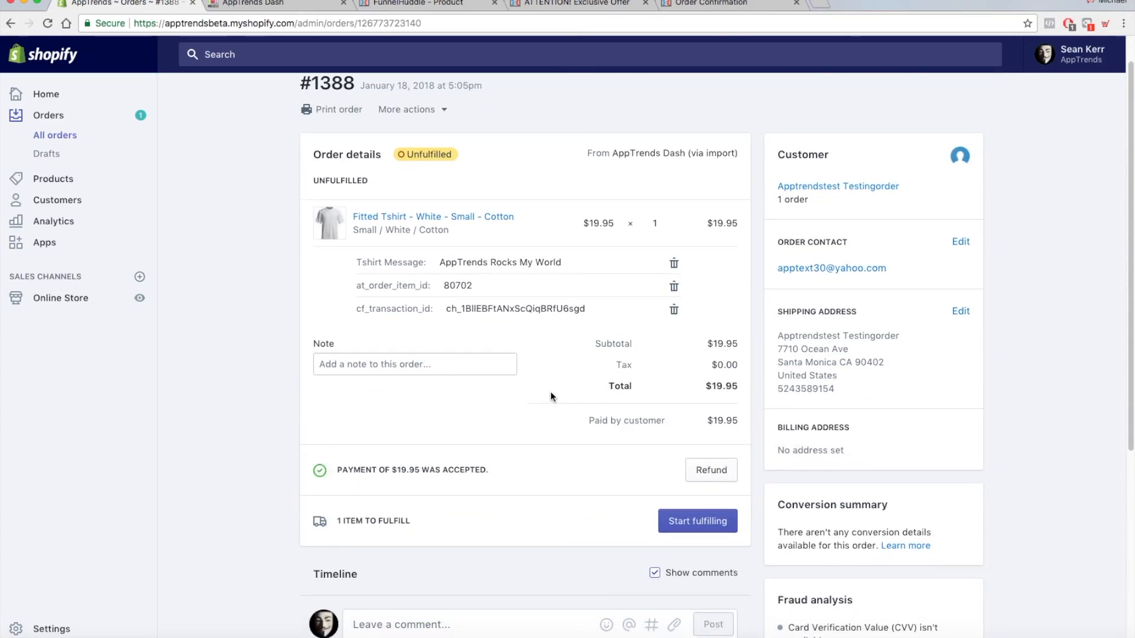
scroll(550, 395, down, 2)
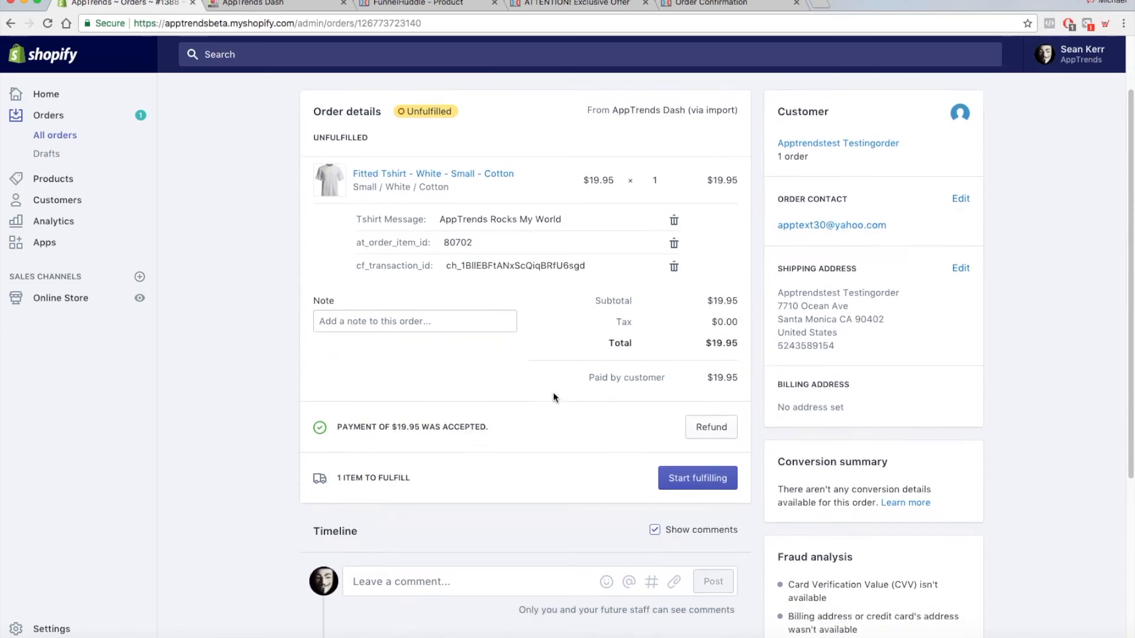
scroll(554, 396, up, 3)
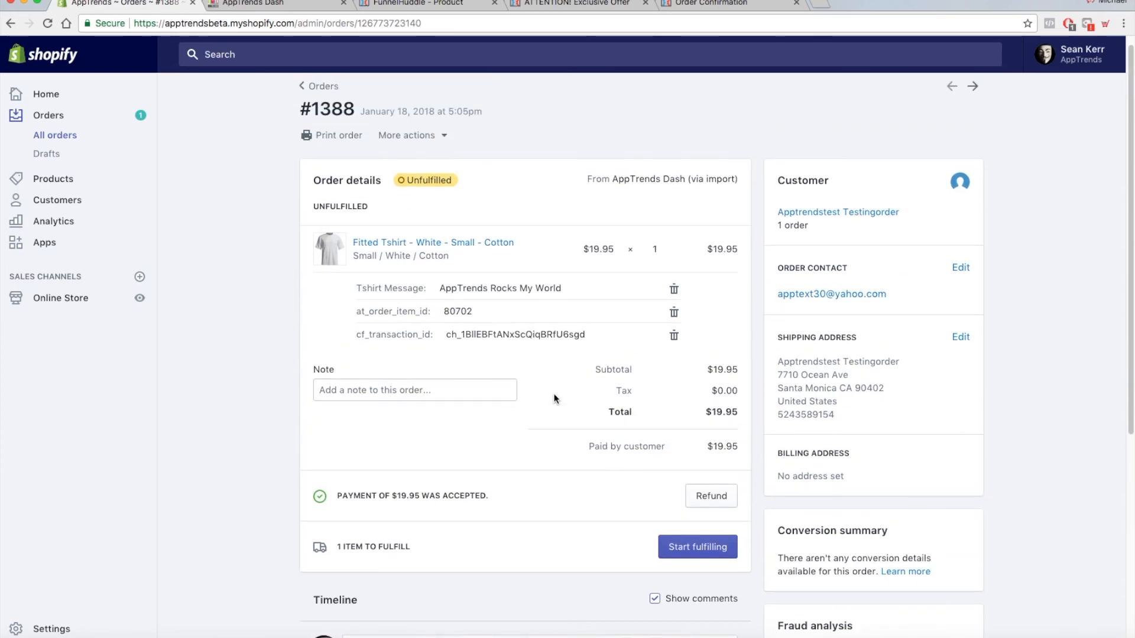
scroll(554, 398, up, 1)
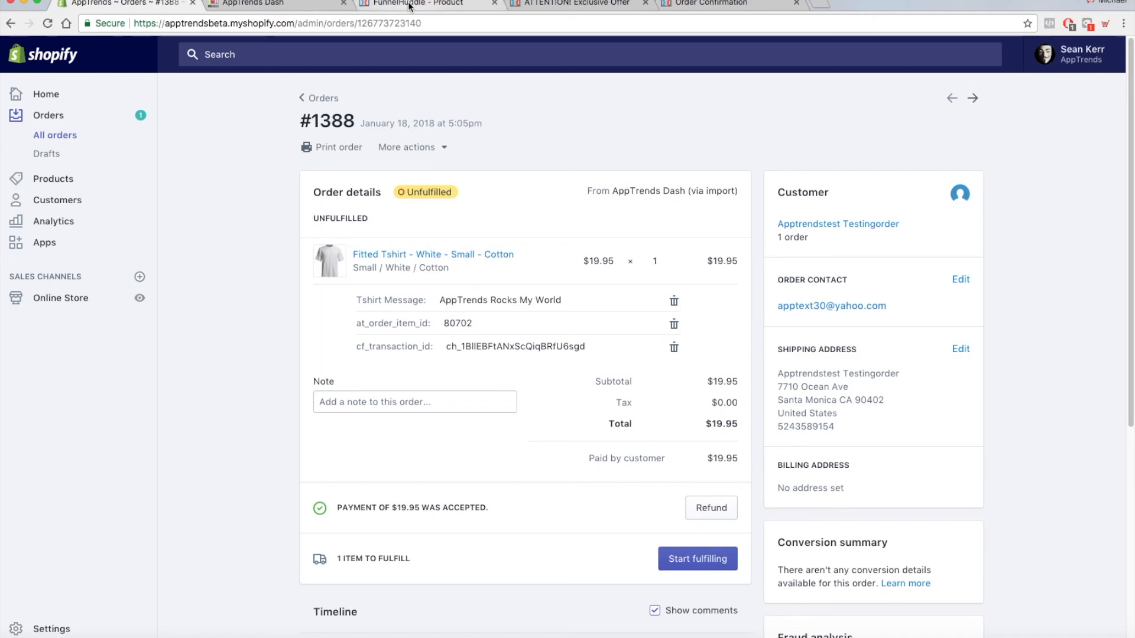
drag(440, 300, 564, 300)
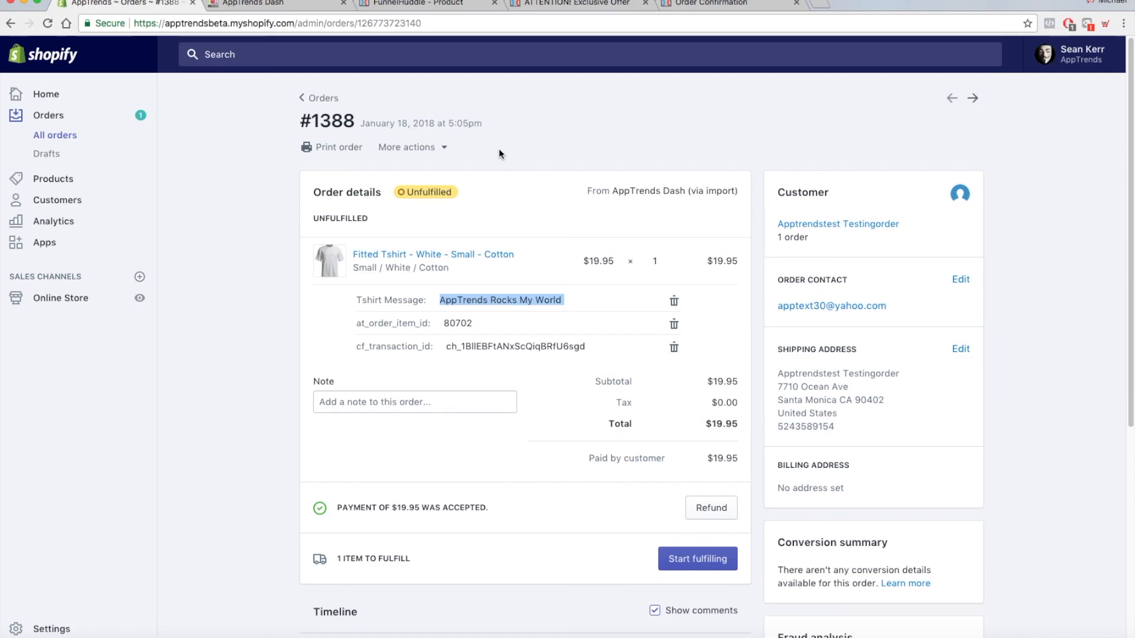